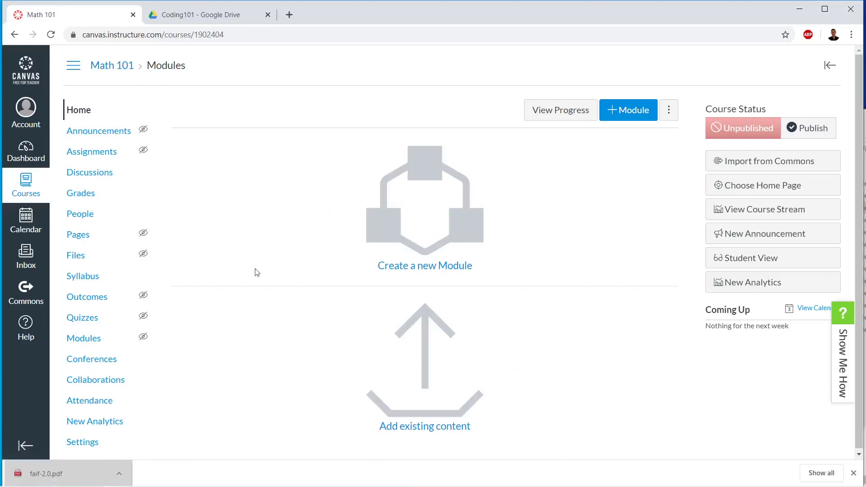
In course Settings, change the course name from Math 101 to Coding 101
{"action": "scroll", "coordinate": [304, 298], "scroll_direction": "down", "scroll_amount": 1}
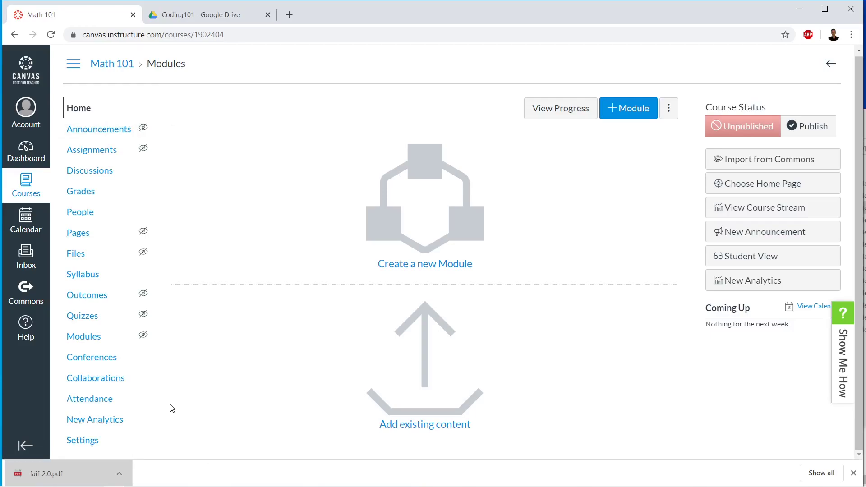
{"action": "left_click", "coordinate": [81, 443]}
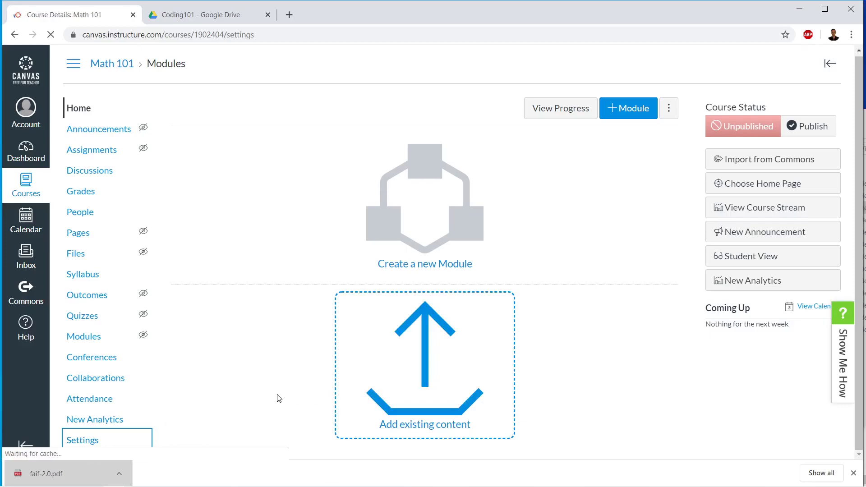
{"action": "scroll", "coordinate": [523, 299], "scroll_direction": "down", "scroll_amount": 1}
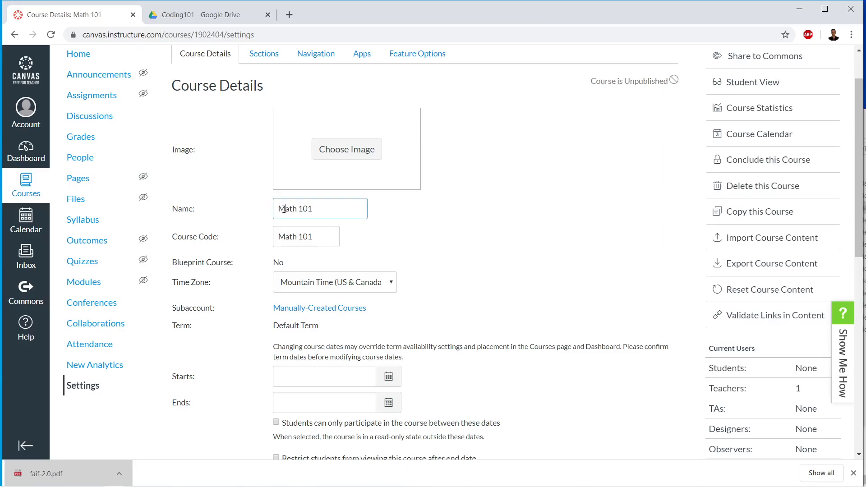
{"action": "double_click", "coordinate": [297, 209]}
{"action": "type", "text": "Coding"}
Copy 'Coding' into the course code so it also reads Coding 101
{"action": "double_click", "coordinate": [294, 208]}
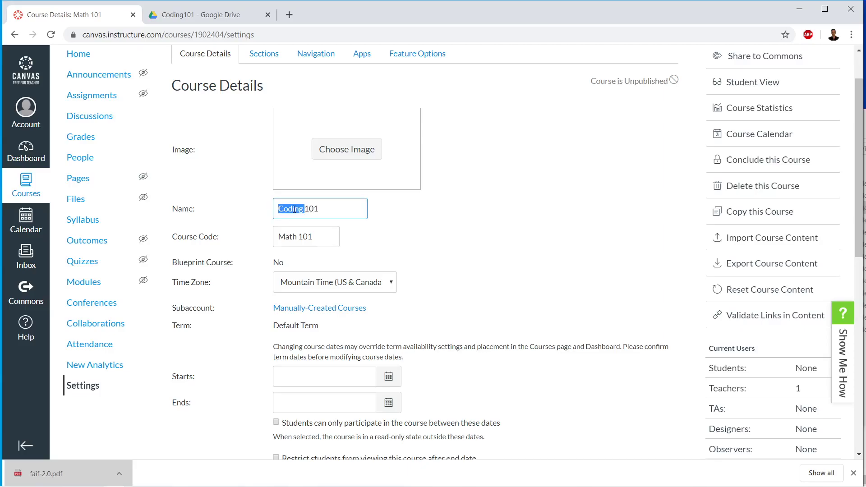
{"action": "key", "text": "ctrl+c"}
{"action": "double_click", "coordinate": [289, 237]}
{"action": "key", "text": "ctrl+v"}
{"action": "left_click", "coordinate": [406, 231]}
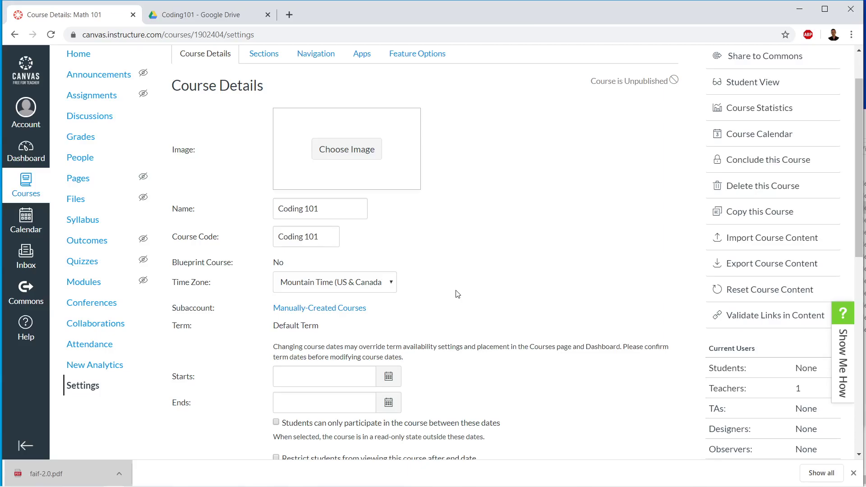
Choose Pacific Time (US & Canada) as the time zone and scroll through Course Details
{"action": "left_click", "coordinate": [366, 282]}
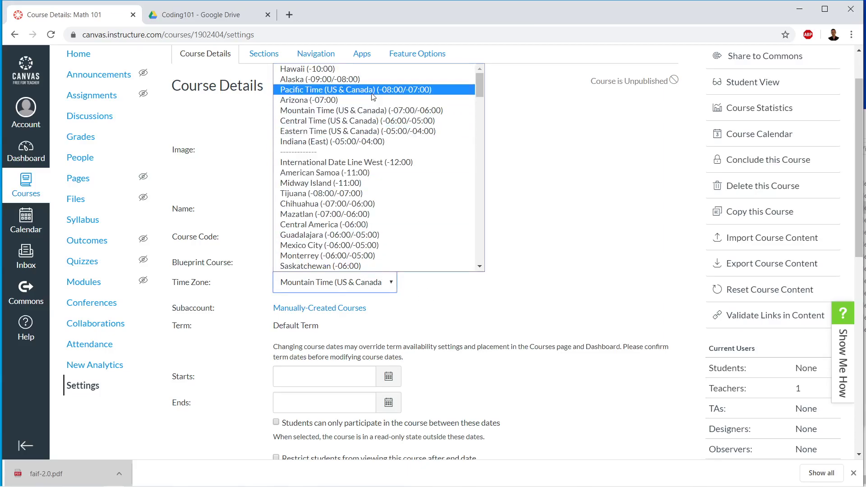
{"action": "left_click", "coordinate": [388, 89]}
{"action": "scroll", "coordinate": [497, 245], "scroll_direction": "down", "scroll_amount": 3}
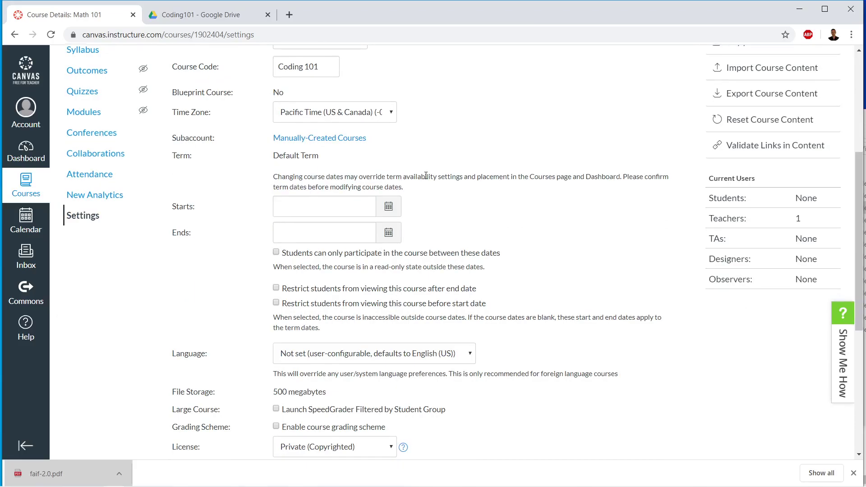
{"action": "scroll", "coordinate": [330, 161], "scroll_direction": "down", "scroll_amount": 1}
{"action": "scroll", "coordinate": [495, 223], "scroll_direction": "down", "scroll_amount": 2}
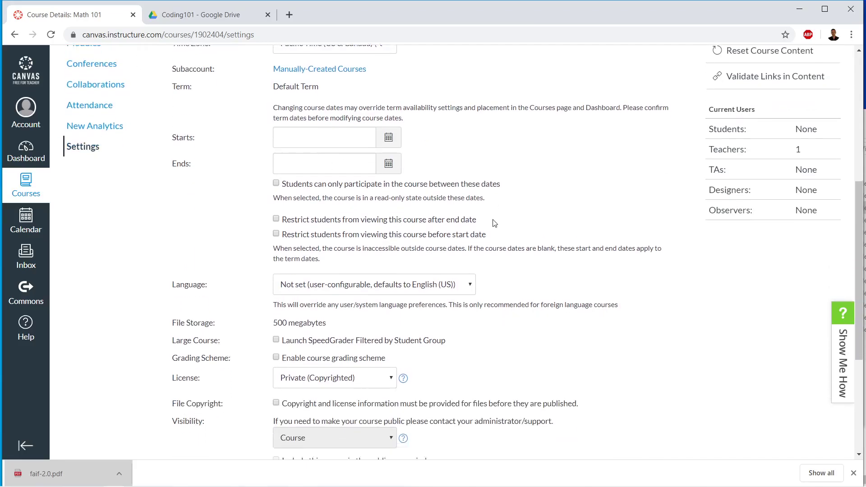
{"action": "scroll", "coordinate": [464, 260], "scroll_direction": "down", "scroll_amount": 1}
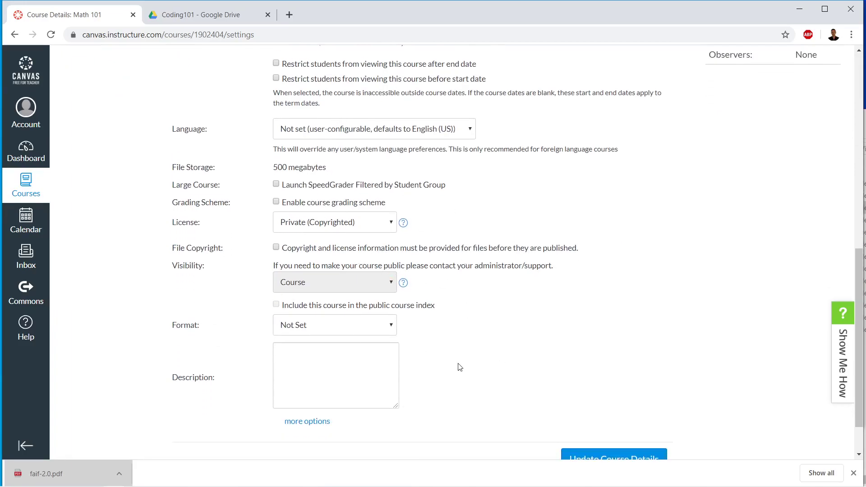
{"action": "scroll", "coordinate": [459, 366], "scroll_direction": "down", "scroll_amount": 1}
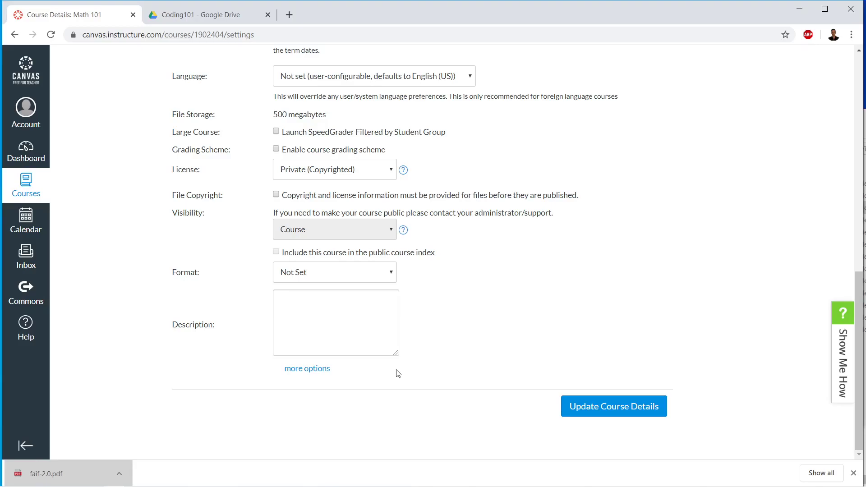
{"action": "scroll", "coordinate": [443, 361], "scroll_direction": "up", "scroll_amount": 10}
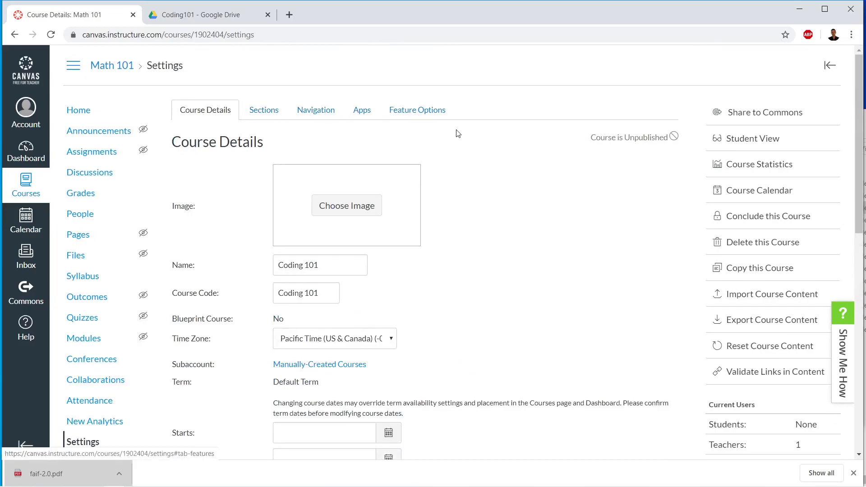
{"action": "scroll", "coordinate": [472, 229], "scroll_direction": "down", "scroll_amount": 6}
{"action": "scroll", "coordinate": [472, 229], "scroll_direction": "down", "scroll_amount": 4}
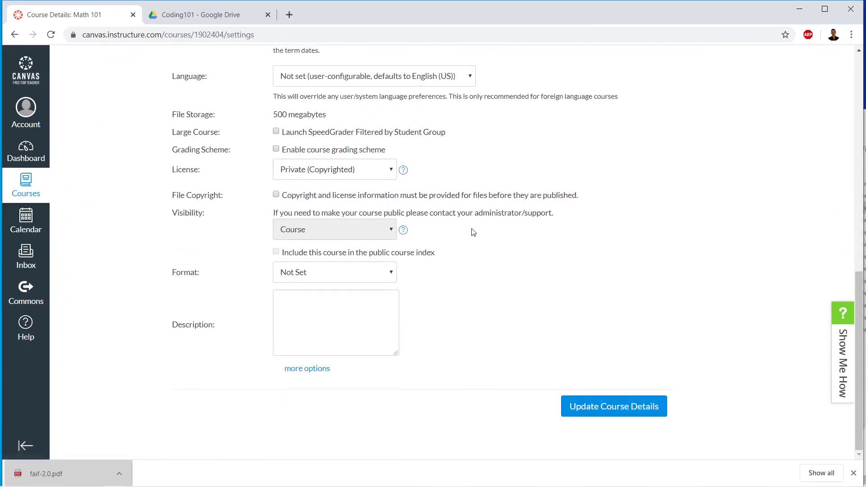
Under more options, allow self-enrollment via secret URL or code and update course details
{"action": "left_click", "coordinate": [322, 369]}
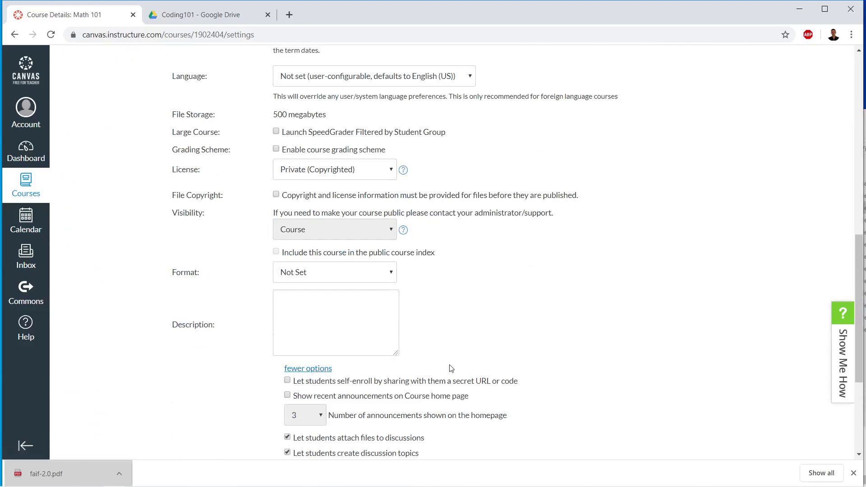
{"action": "scroll", "coordinate": [451, 369], "scroll_direction": "down", "scroll_amount": 4}
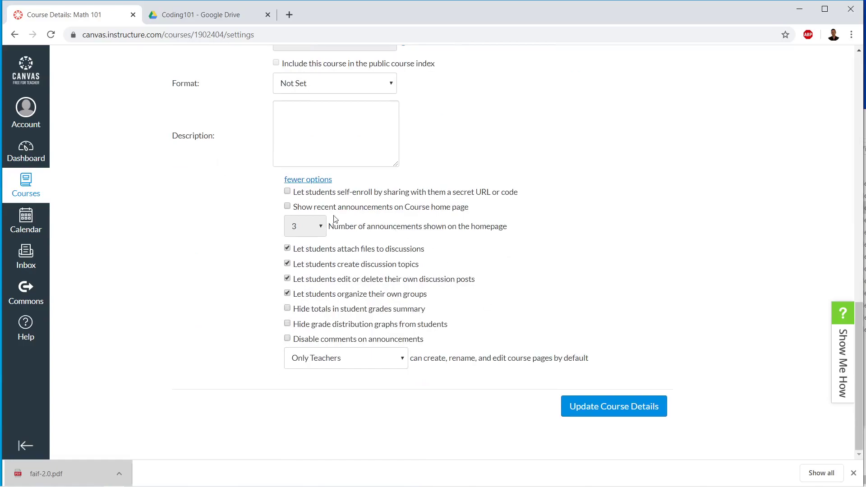
{"action": "left_click", "coordinate": [287, 192]}
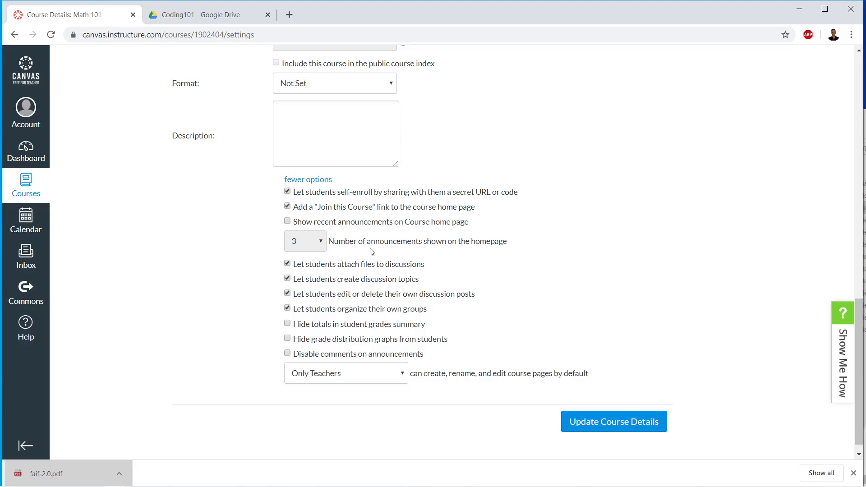
{"action": "left_click", "coordinate": [625, 428]}
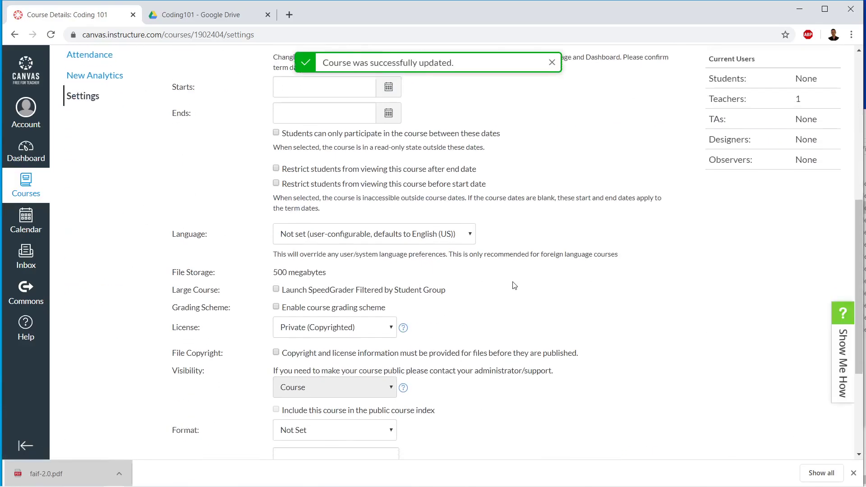
Highlight the self-enroll URL, the join code and the register page address
{"action": "scroll", "coordinate": [515, 285], "scroll_direction": "down", "scroll_amount": 4}
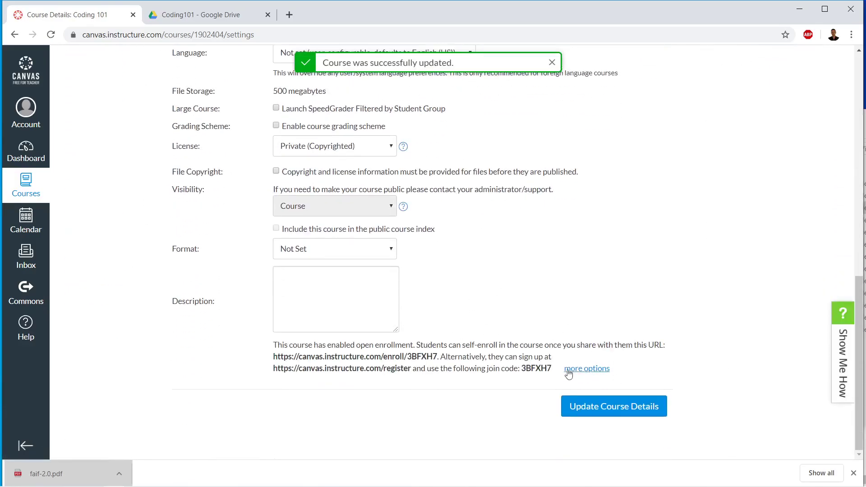
{"action": "scroll", "coordinate": [550, 331], "scroll_direction": "up", "scroll_amount": 8}
{"action": "scroll", "coordinate": [550, 331], "scroll_direction": "up", "scroll_amount": 4}
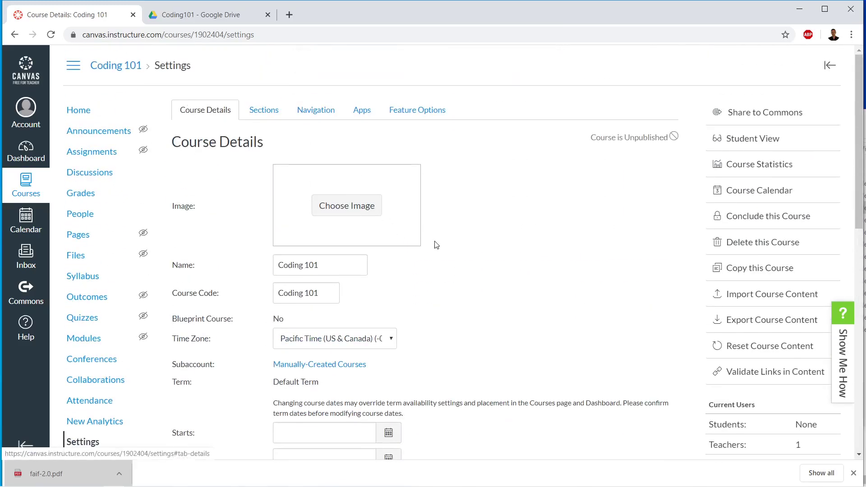
{"action": "scroll", "coordinate": [436, 245], "scroll_direction": "down", "scroll_amount": 12}
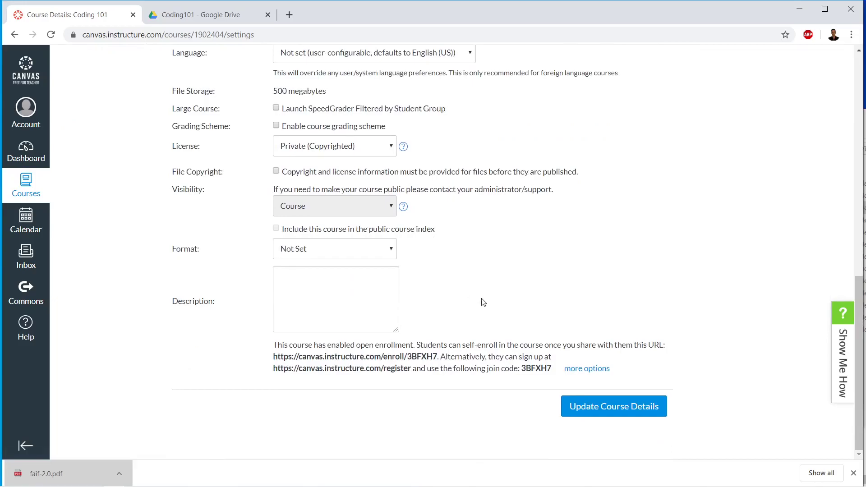
{"action": "left_click_drag", "start_coordinate": [274, 360], "coordinate": [437, 365]}
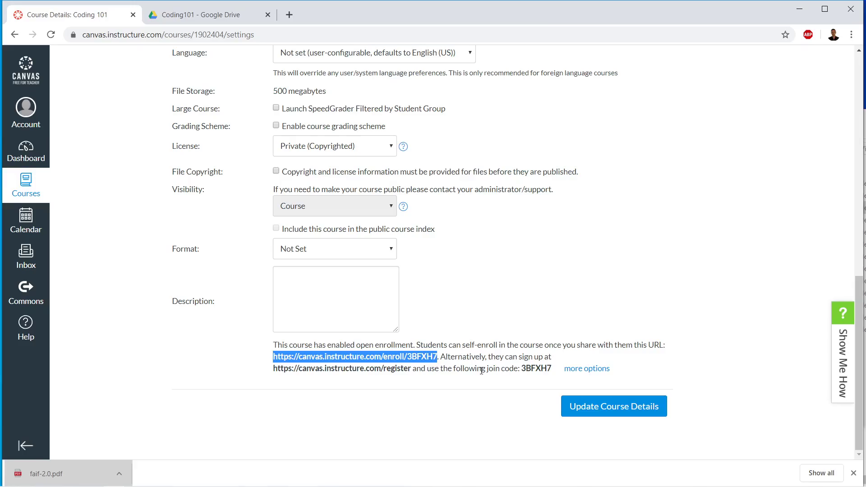
{"action": "left_click", "coordinate": [519, 373]}
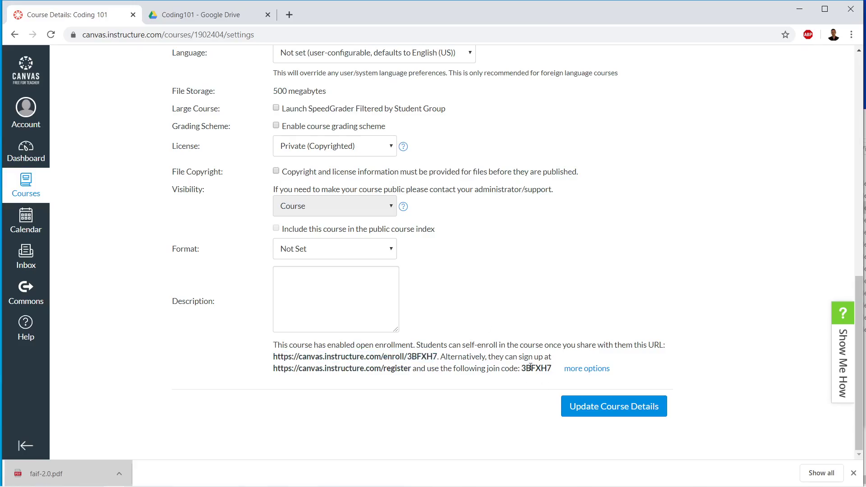
{"action": "double_click", "coordinate": [531, 368]}
{"action": "left_click_drag", "start_coordinate": [411, 371], "coordinate": [274, 370]}
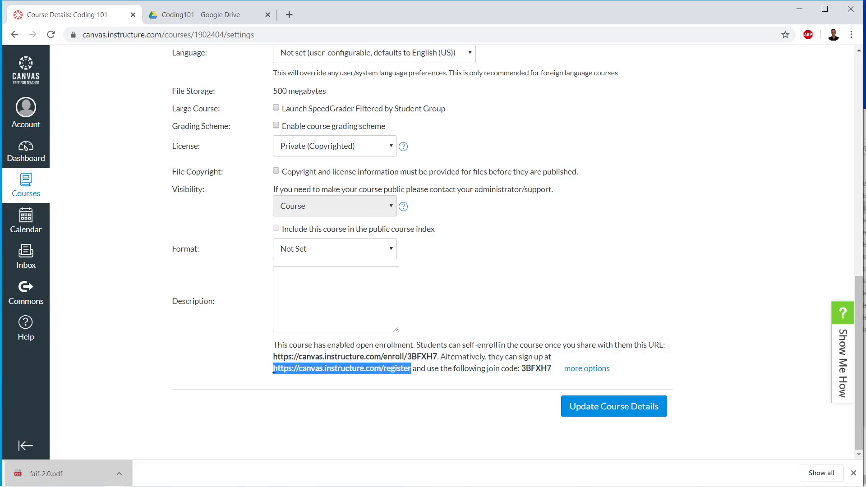
Close the open Firefox tabs and window
{"action": "mouse_move", "coordinate": [276, 486]}
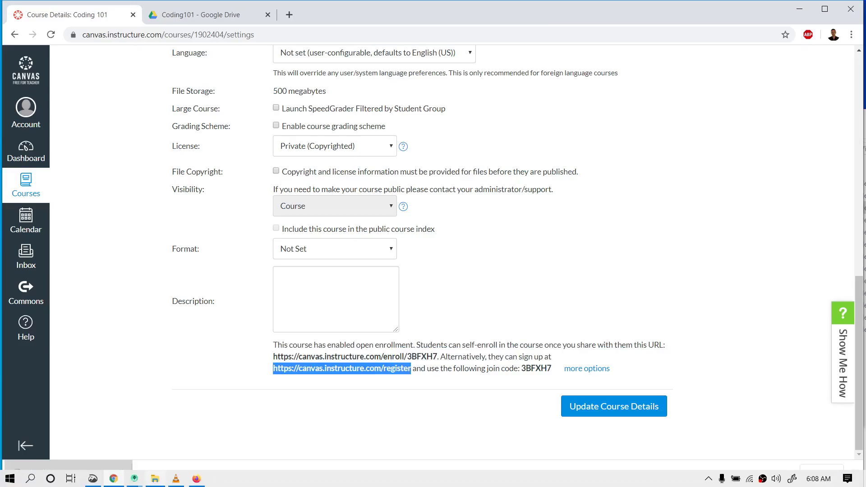
{"action": "left_click", "coordinate": [196, 479]}
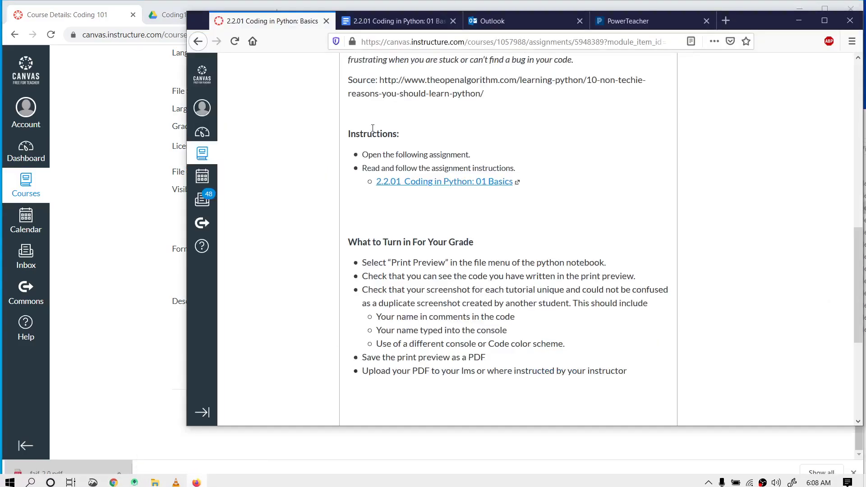
{"action": "left_click", "coordinate": [326, 21]}
{"action": "left_click", "coordinate": [326, 21]}
{"action": "left_click", "coordinate": [326, 21]}
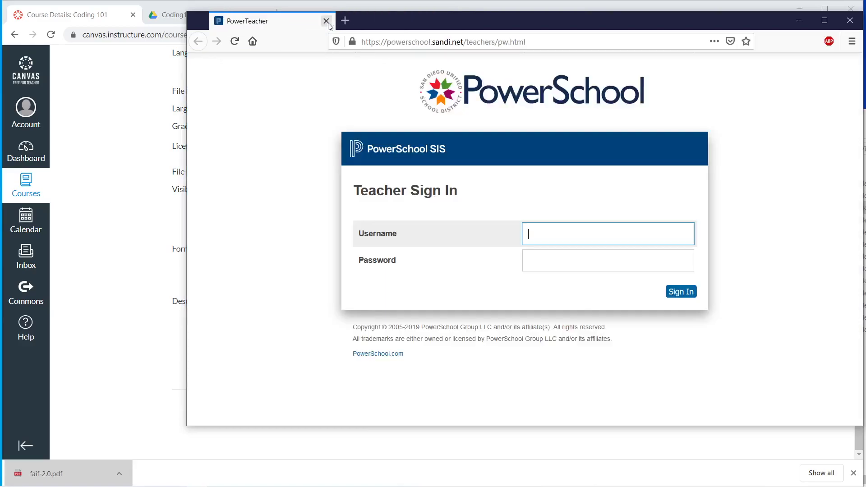
{"action": "left_click", "coordinate": [326, 21]}
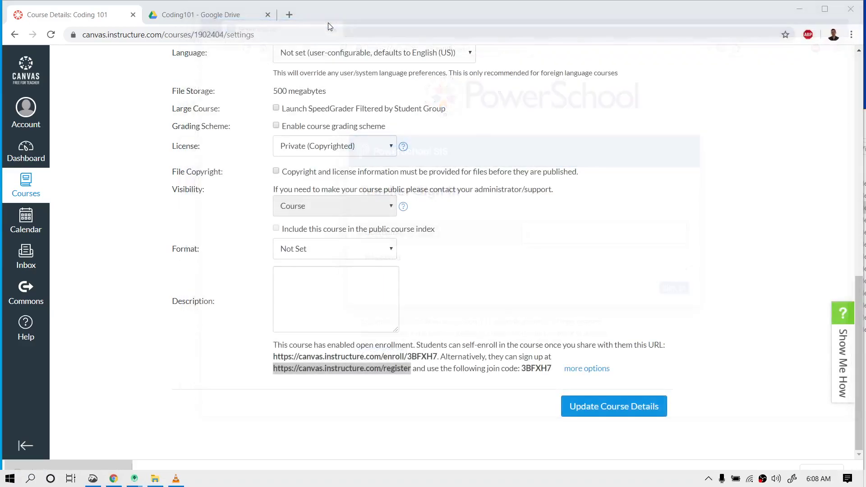
Relaunch Firefox from Windows search and dismiss the finished-downloads bar
{"action": "left_click", "coordinate": [2, 482]}
{"action": "left_click", "coordinate": [32, 481]}
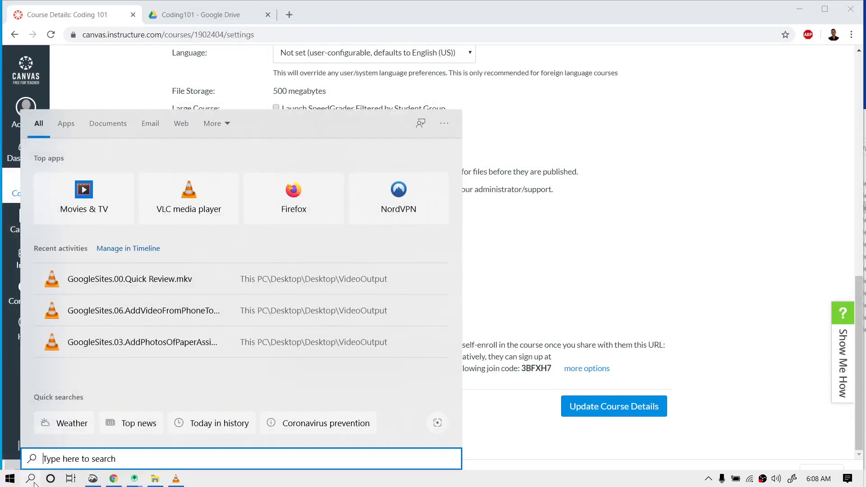
{"action": "type", "text": "fire"}
{"action": "key", "text": "Return"}
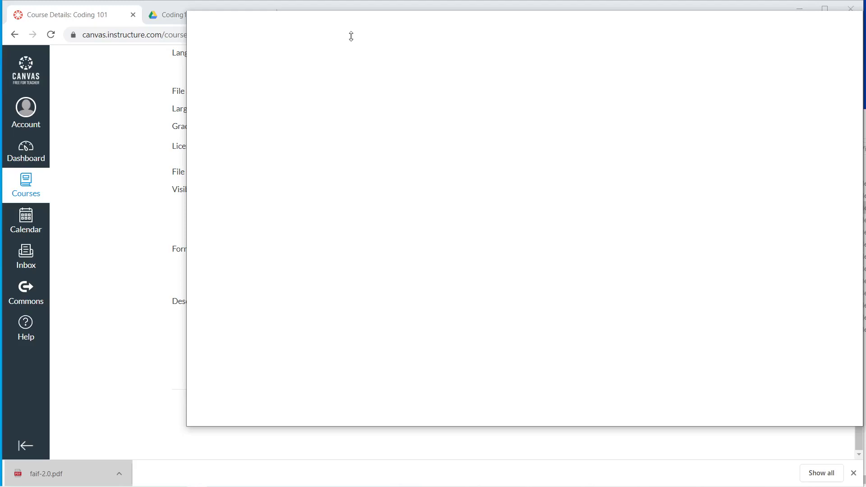
{"action": "left_click", "coordinate": [854, 473]}
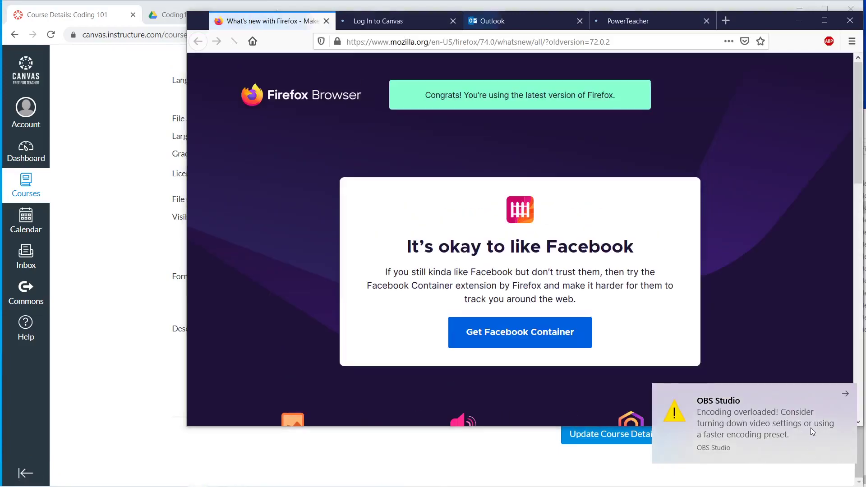
Close the What's new, Outlook and PowerTeacher tabs and change login/canvas to register in the URL
{"action": "left_click", "coordinate": [326, 21]}
{"action": "left_click", "coordinate": [453, 23]}
{"action": "middle_click", "coordinate": [453, 25]}
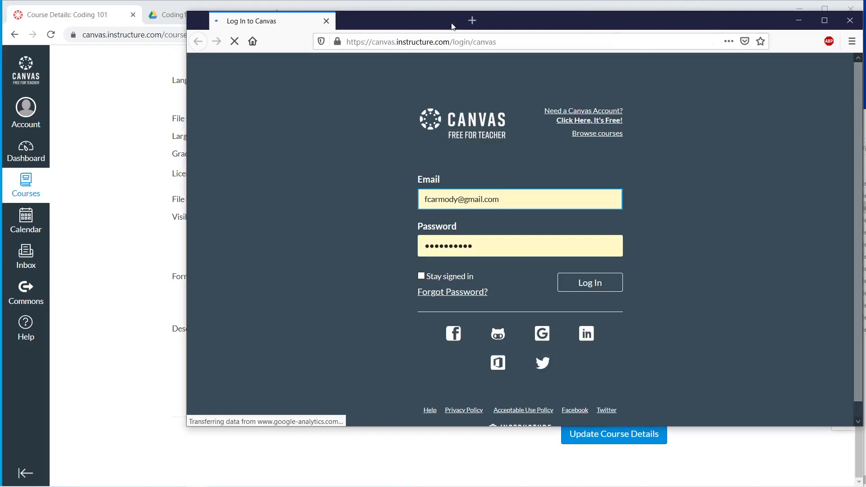
{"action": "left_click", "coordinate": [511, 197]}
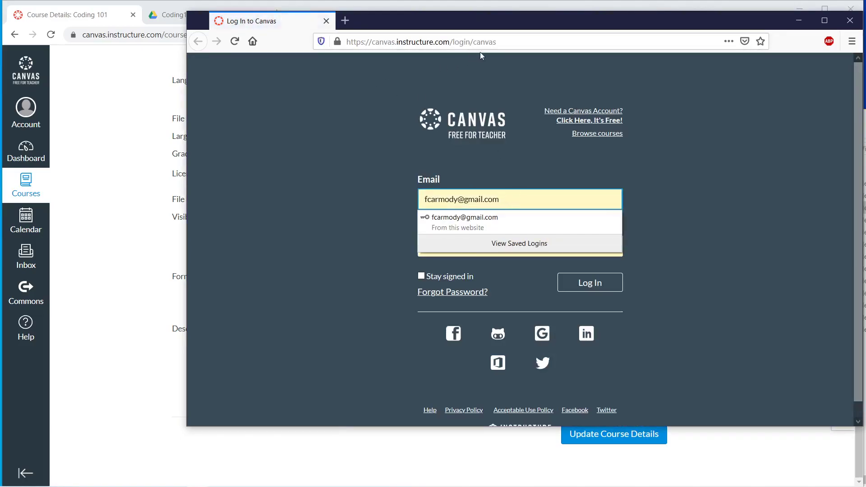
{"action": "left_click_drag", "start_coordinate": [452, 41], "coordinate": [497, 41]}
{"action": "type", "text": "register"}
{"action": "key", "text": "Return"}
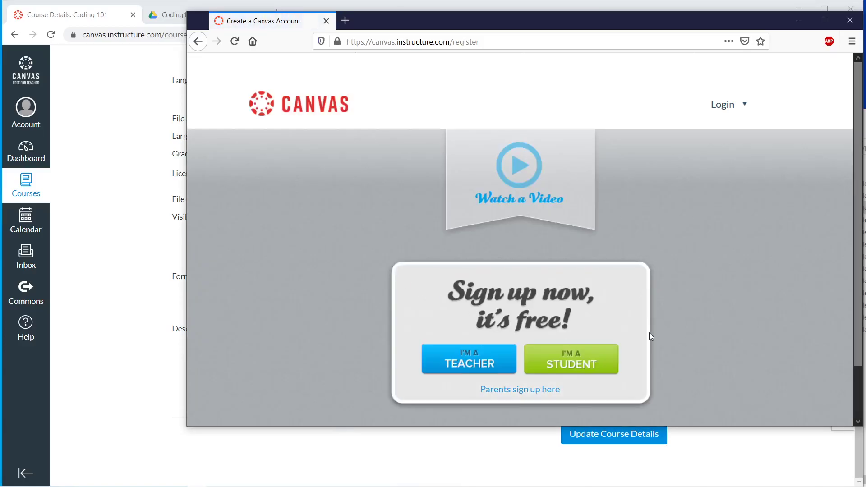
{"action": "scroll", "coordinate": [649, 333], "scroll_direction": "down", "scroll_amount": 1}
{"action": "left_click", "coordinate": [592, 307]}
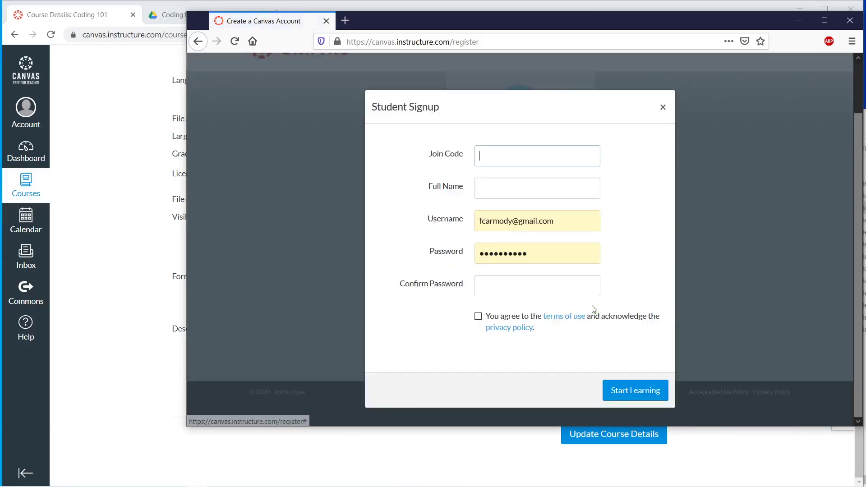
{"action": "left_click", "coordinate": [508, 288]}
{"action": "left_click", "coordinate": [619, 251]}
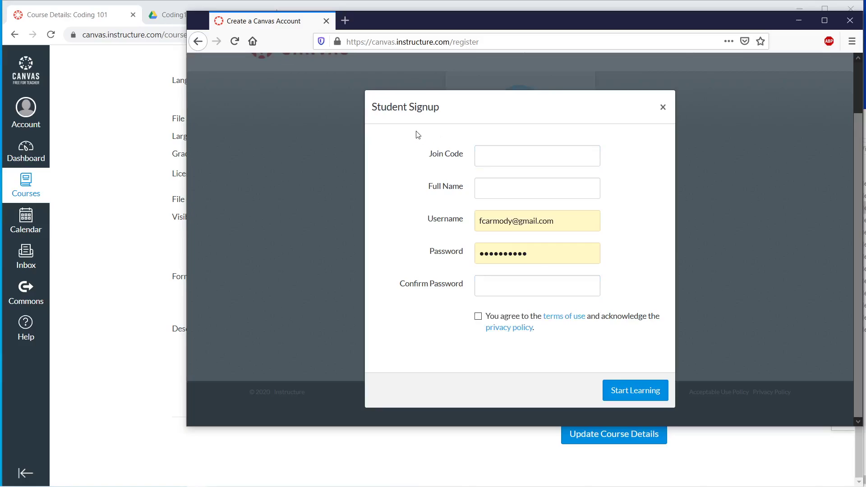
{"action": "left_click", "coordinate": [478, 154]}
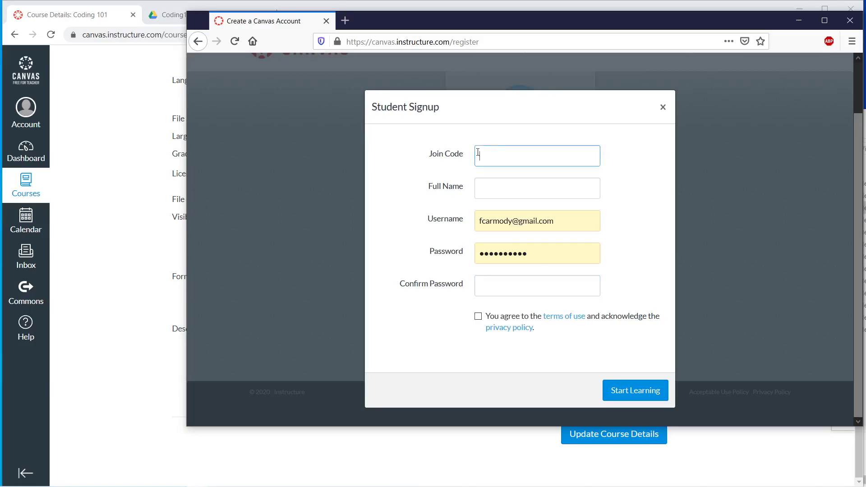
{"action": "left_click", "coordinate": [434, 452]}
{"action": "double_click", "coordinate": [525, 396]}
{"action": "key", "text": "ctrl+c"}
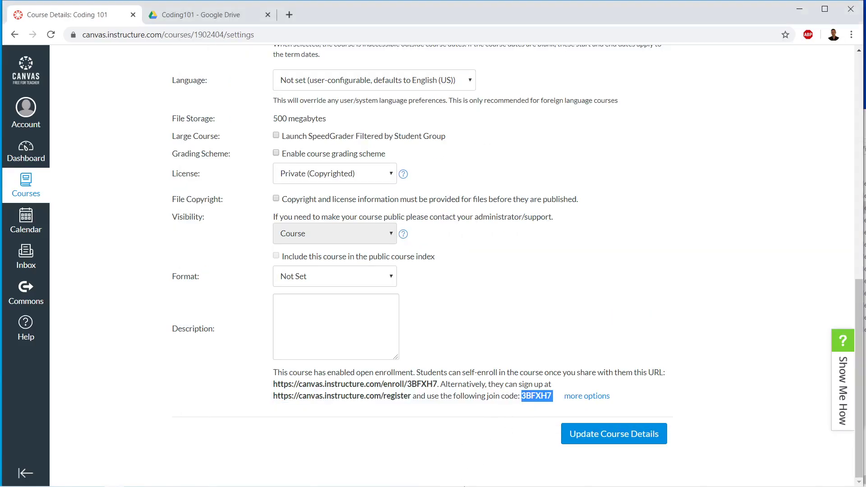
{"action": "mouse_move", "coordinate": [465, 486]}
{"action": "left_click", "coordinate": [195, 479]}
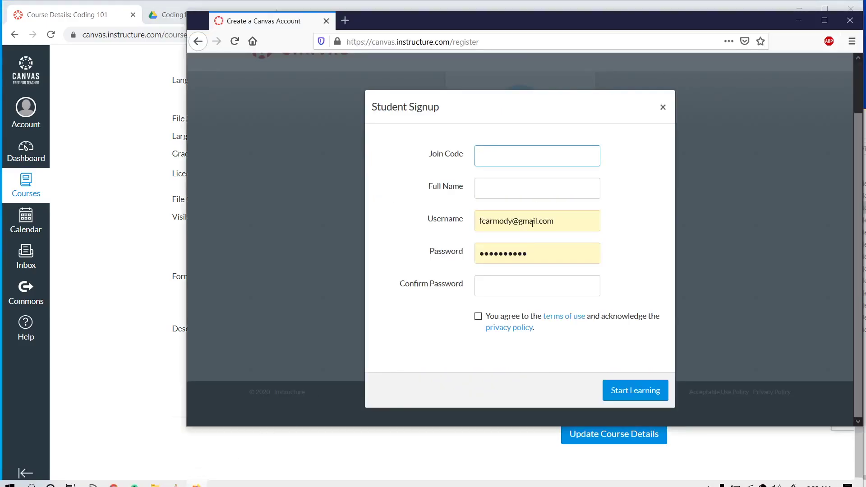
{"action": "key", "text": "ctrl+v"}
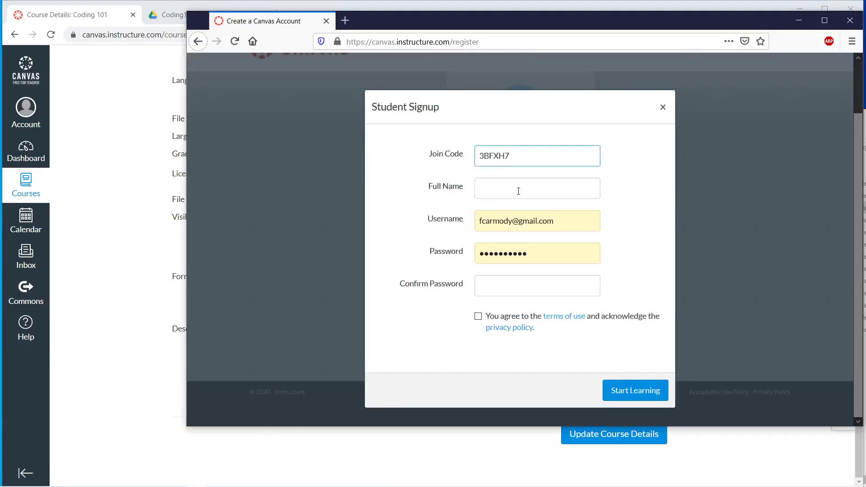
{"action": "left_click", "coordinate": [515, 191]}
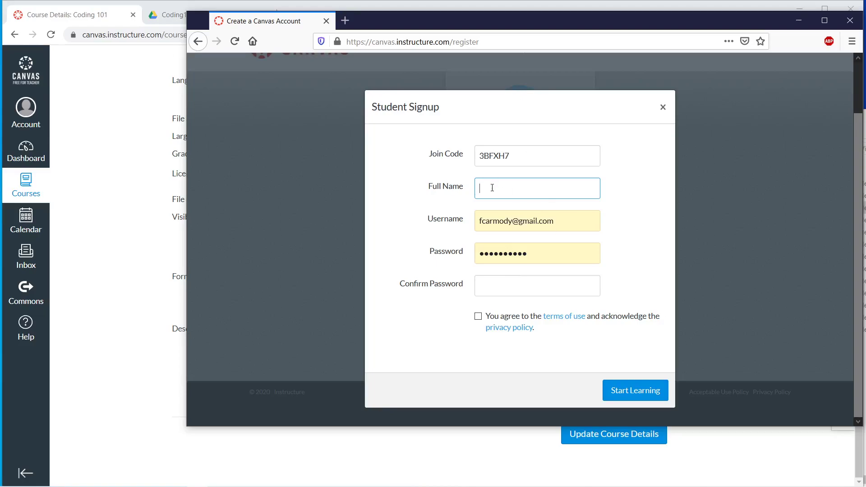
{"action": "left_click_drag", "start_coordinate": [556, 222], "coordinate": [516, 223]}
{"action": "key", "text": "BackSpace"}
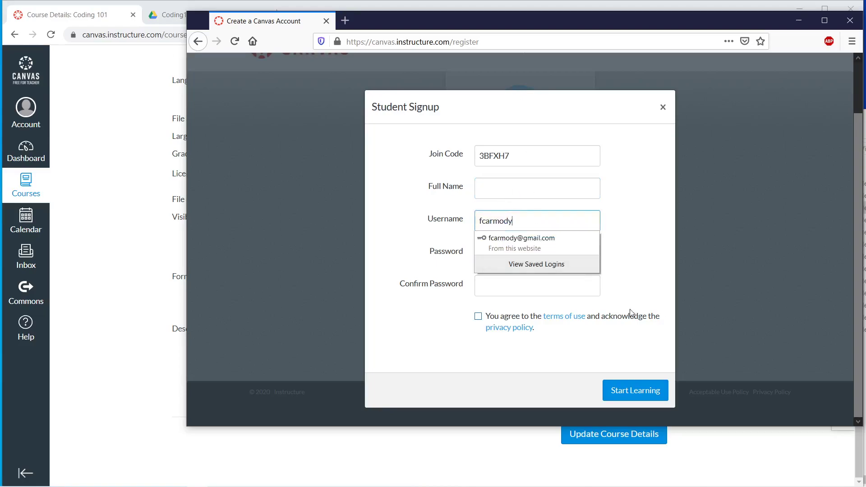
{"action": "left_click", "coordinate": [503, 271]}
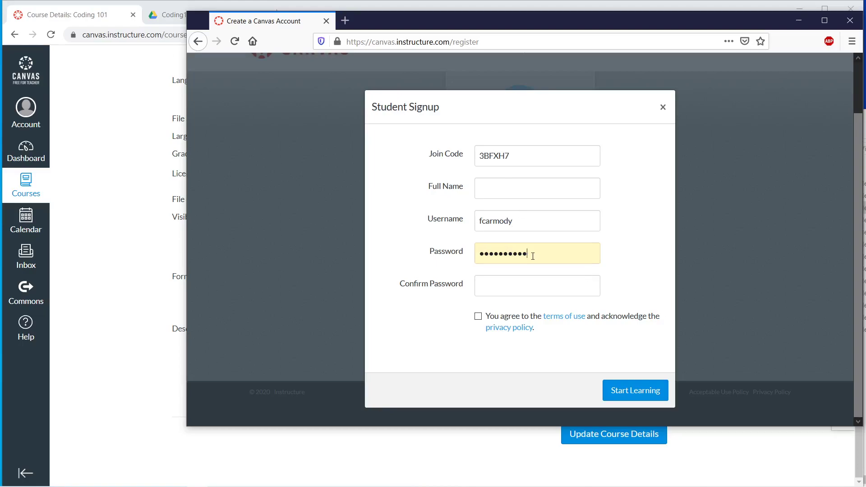
{"action": "left_click_drag", "start_coordinate": [533, 255], "coordinate": [447, 248]}
{"action": "left_click", "coordinate": [502, 284]}
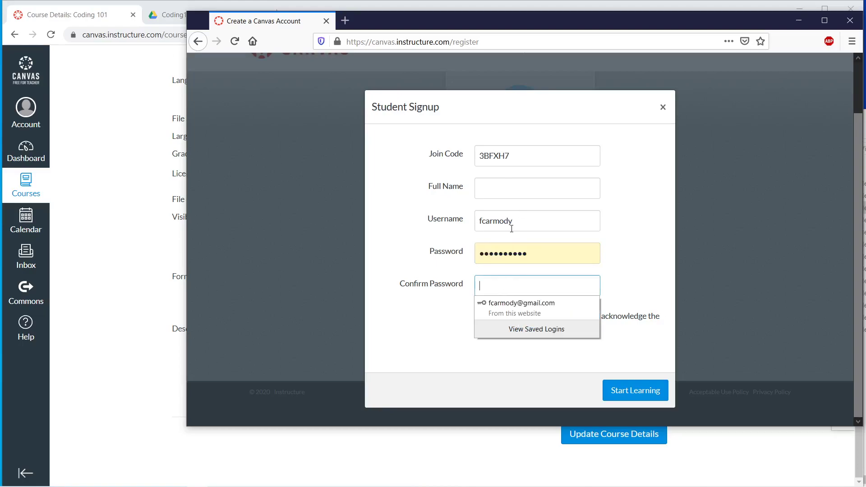
{"action": "key", "text": "Escape"}
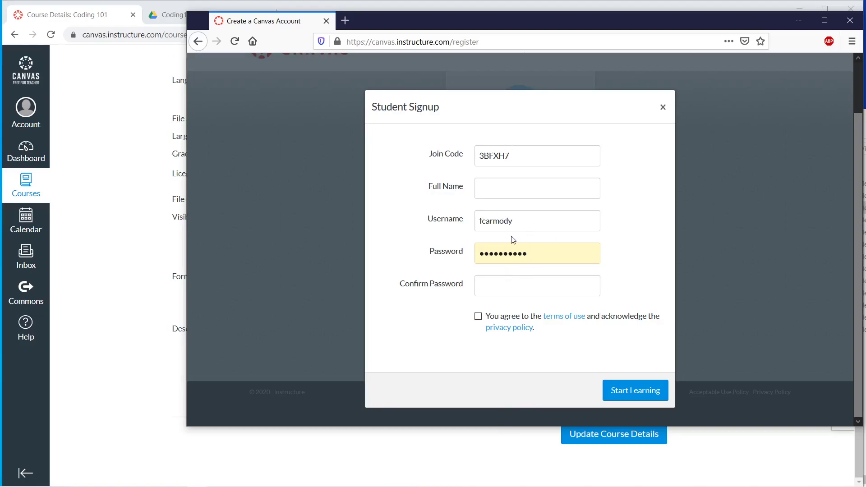
{"action": "double_click", "coordinate": [518, 221]}
{"action": "left_click", "coordinate": [433, 316]}
{"action": "left_click", "coordinate": [667, 109]}
{"action": "left_click", "coordinate": [663, 106]}
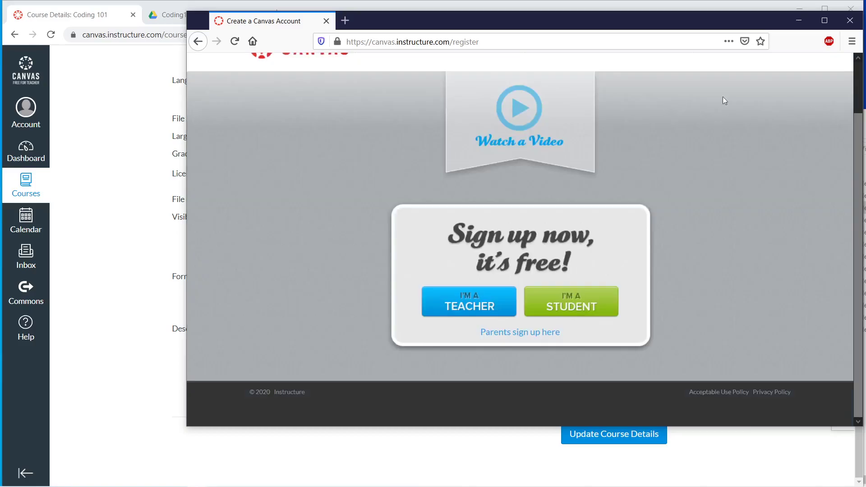
Close Firefox and uncheck adding a 'Join this Course' link under more options
{"action": "left_click", "coordinate": [850, 20]}
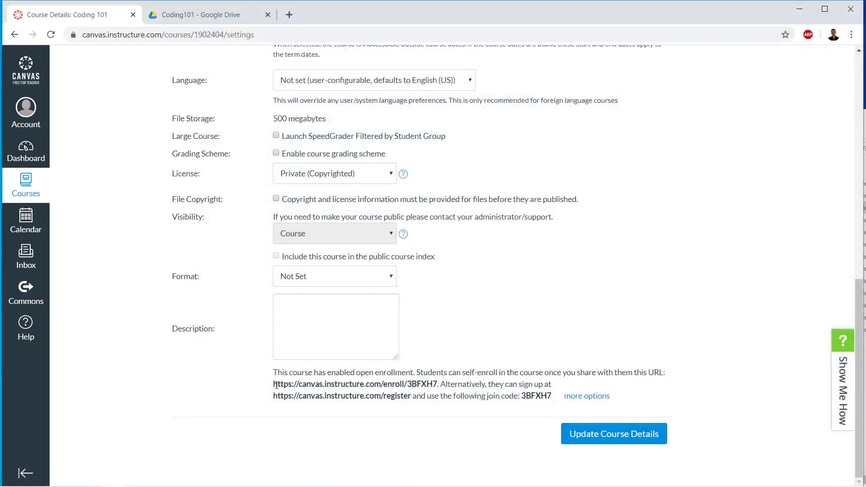
{"action": "left_click_drag", "start_coordinate": [277, 384], "coordinate": [407, 384]}
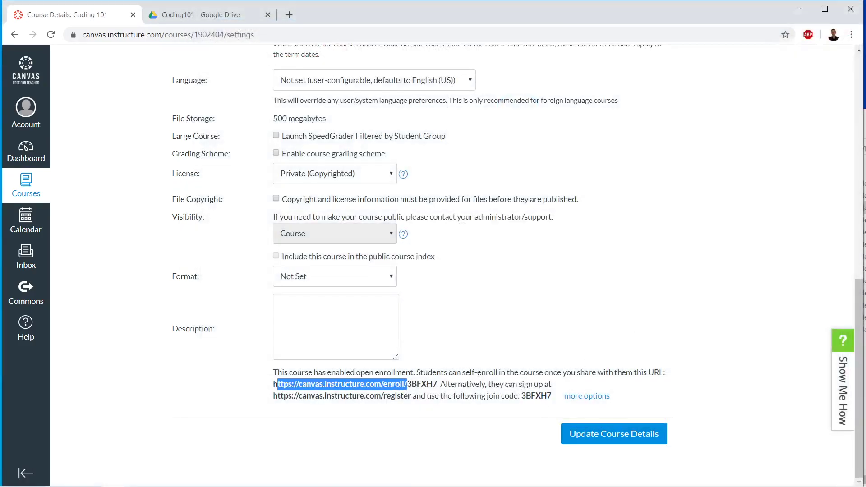
{"action": "left_click", "coordinate": [586, 396]}
{"action": "scroll", "coordinate": [580, 375], "scroll_direction": "down", "scroll_amount": 2}
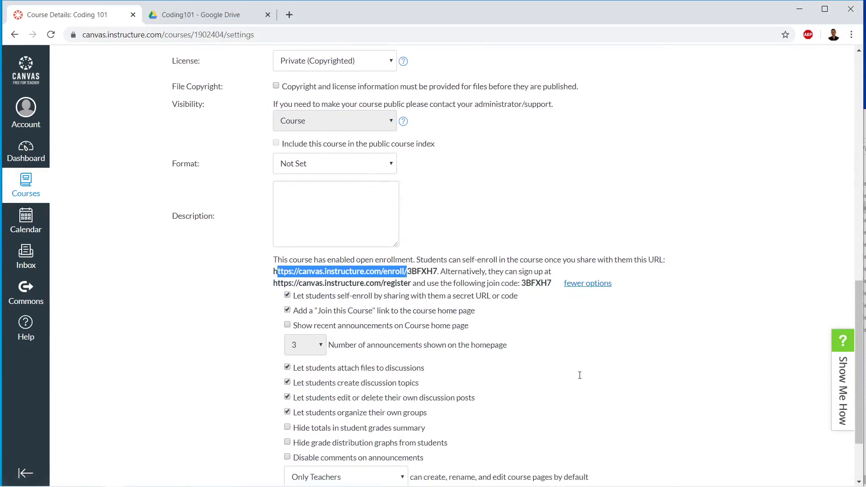
{"action": "left_click", "coordinate": [287, 311]}
Review the open enrollment paragraph and save with Update Course Details
{"action": "scroll", "coordinate": [510, 345], "scroll_direction": "down", "scroll_amount": 1}
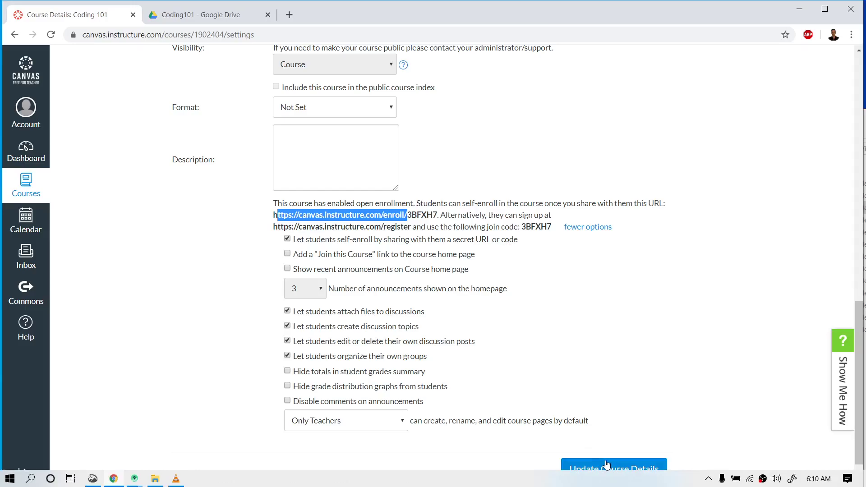
{"action": "left_click_drag", "start_coordinate": [554, 236], "coordinate": [257, 200]}
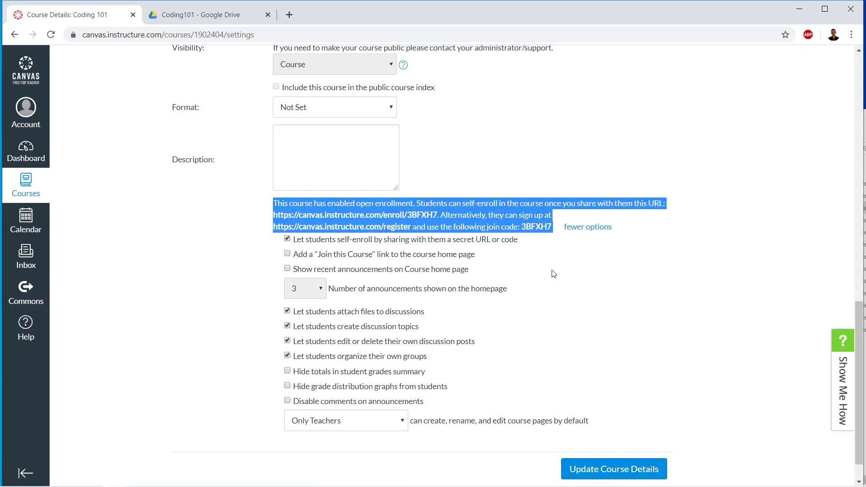
{"action": "scroll", "coordinate": [589, 360], "scroll_direction": "up", "scroll_amount": 10}
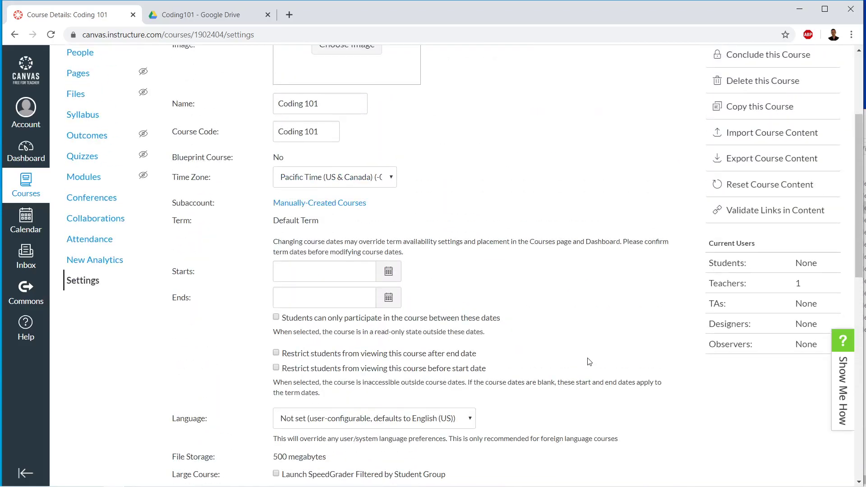
{"action": "scroll", "coordinate": [589, 361], "scroll_direction": "up", "scroll_amount": 3}
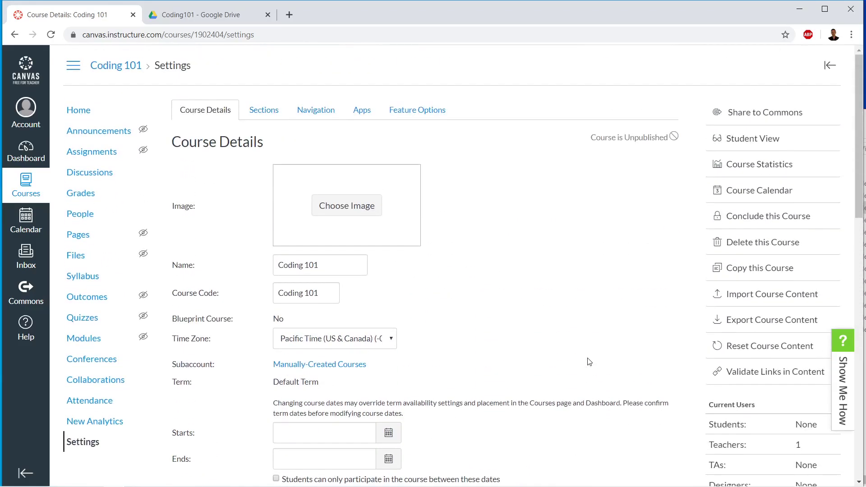
{"action": "scroll", "coordinate": [568, 322], "scroll_direction": "down", "scroll_amount": 1}
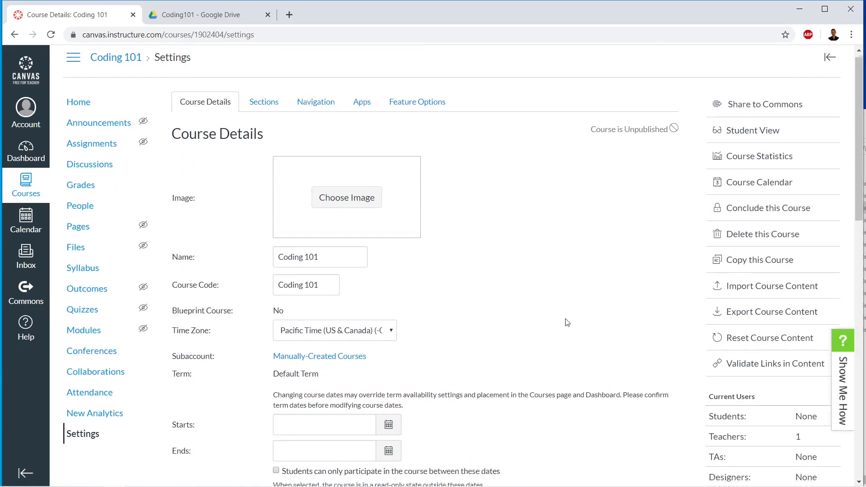
{"action": "scroll", "coordinate": [568, 322], "scroll_direction": "down", "scroll_amount": 12}
{"action": "scroll", "coordinate": [674, 449], "scroll_direction": "down", "scroll_amount": 3}
{"action": "left_click", "coordinate": [639, 434]}
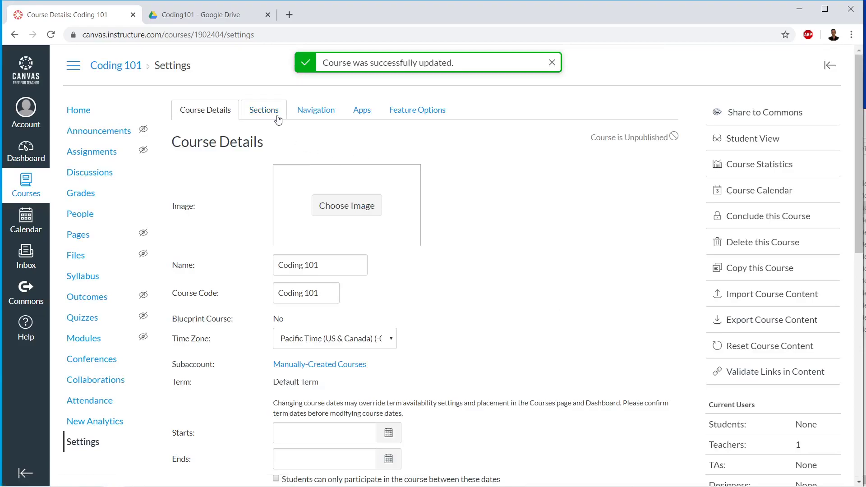
In Sections, rename the default Math 101 section to Coding 101
{"action": "left_click", "coordinate": [277, 115]}
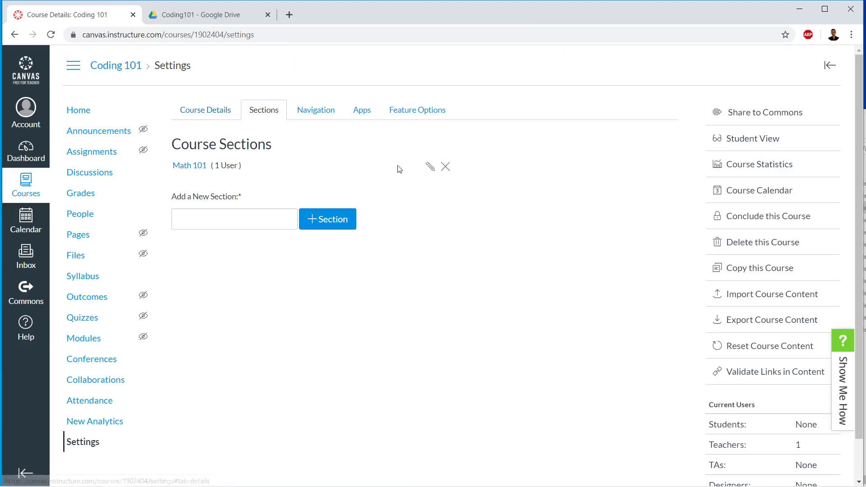
{"action": "left_click", "coordinate": [431, 167]}
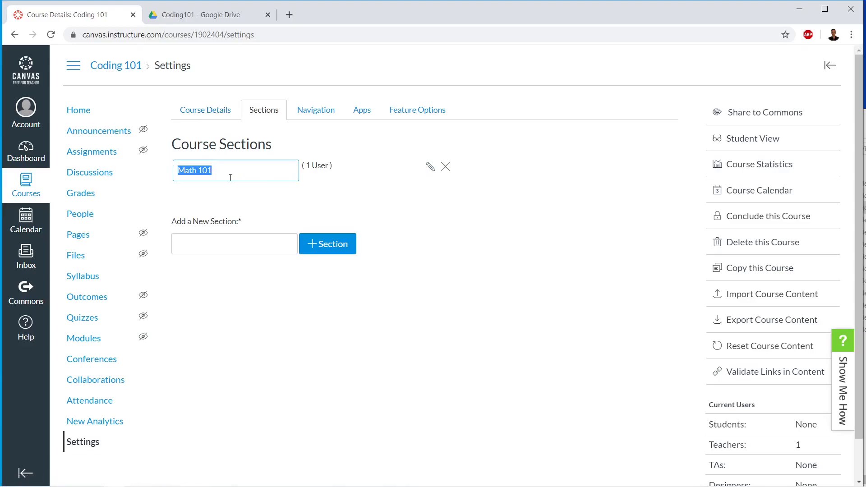
{"action": "type", "text": "Coding 101"}
{"action": "key", "text": "Return"}
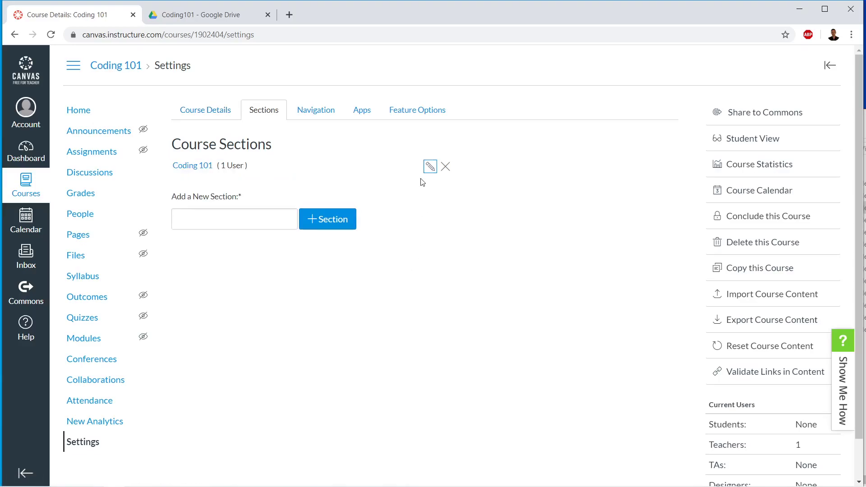
Add two new sections, Period 1 and Period 2
{"action": "left_click", "coordinate": [270, 219]}
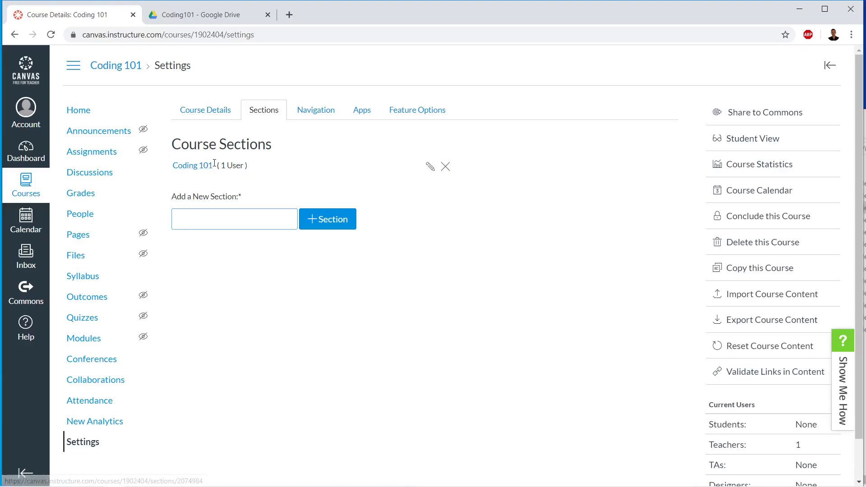
{"action": "left_click_drag", "start_coordinate": [214, 166], "coordinate": [170, 163]}
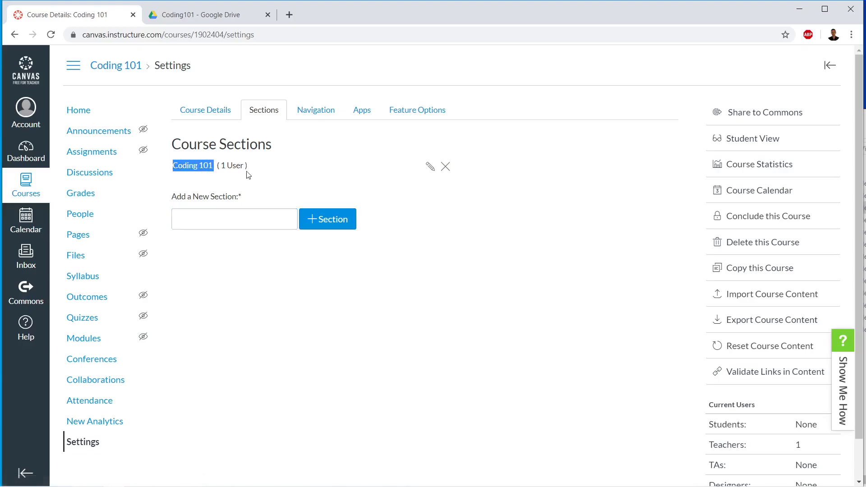
{"action": "left_click", "coordinate": [249, 219]}
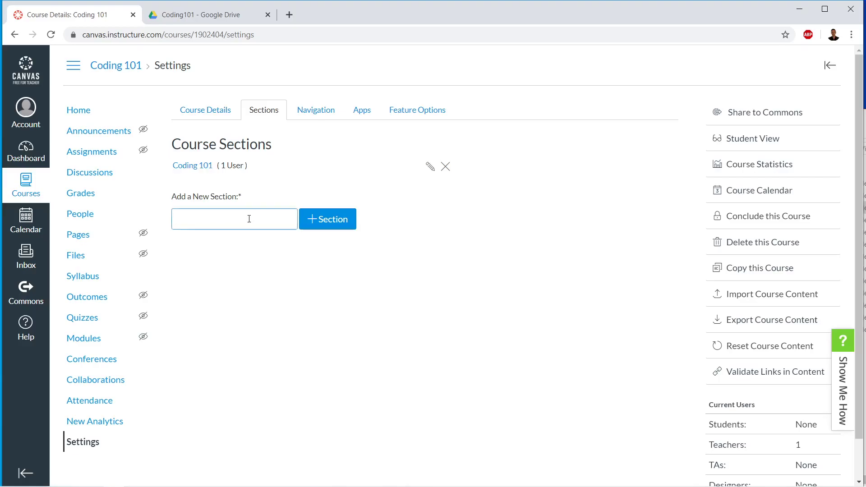
{"action": "type", "text": "Period 1"}
{"action": "key", "text": "Return"}
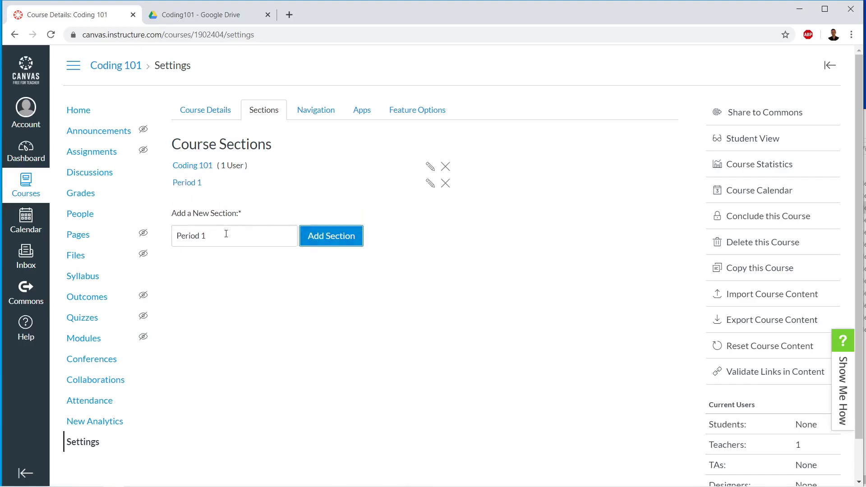
{"action": "key", "text": "BackSpace"}
{"action": "type", "text": "2"}
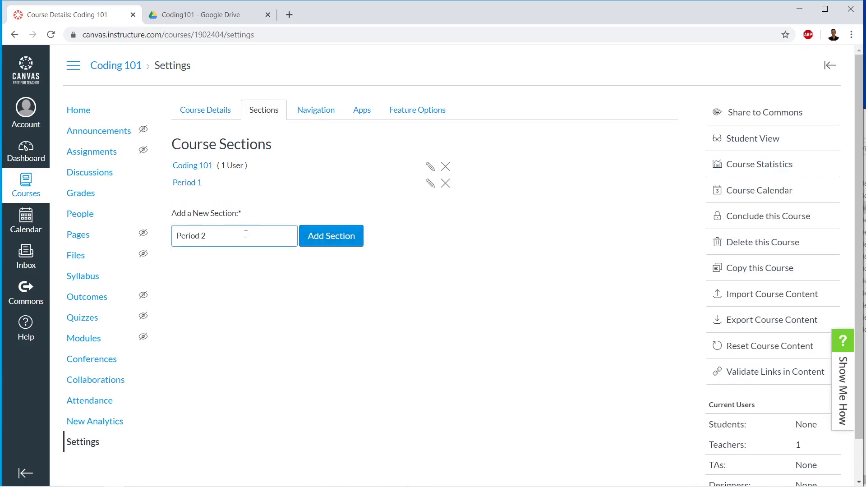
{"action": "left_click", "coordinate": [318, 237]}
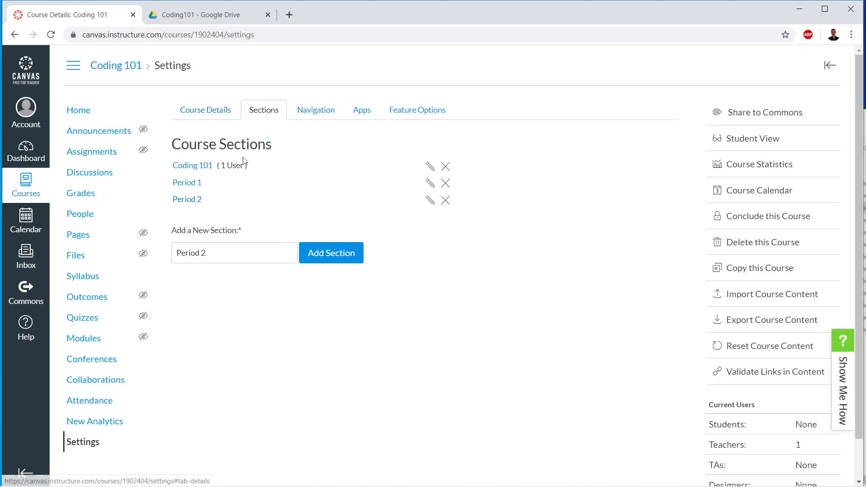
{"action": "right_click", "coordinate": [78, 220]}
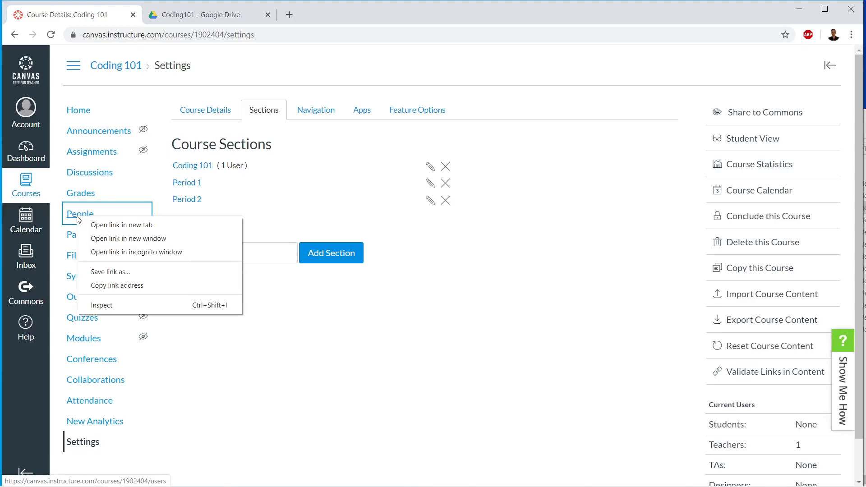
Open the People roster in a new tab and dismiss its tutorial panel
{"action": "left_click", "coordinate": [108, 225]}
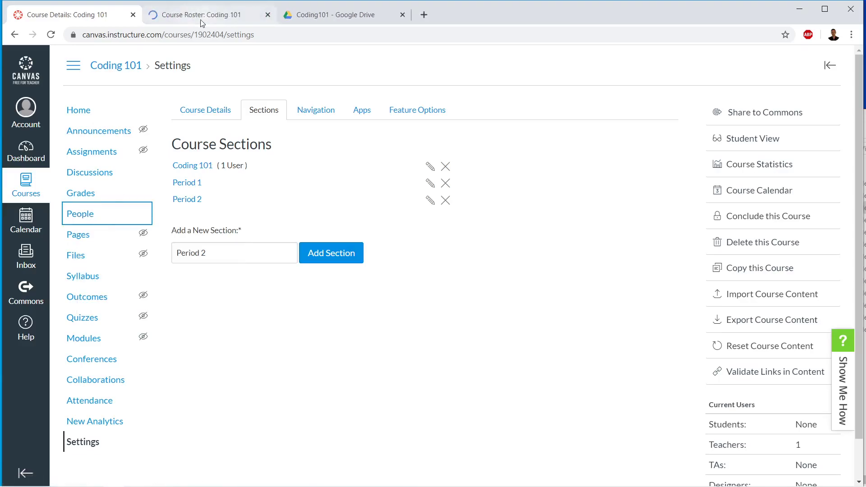
{"action": "key", "text": "ctrl+Tab"}
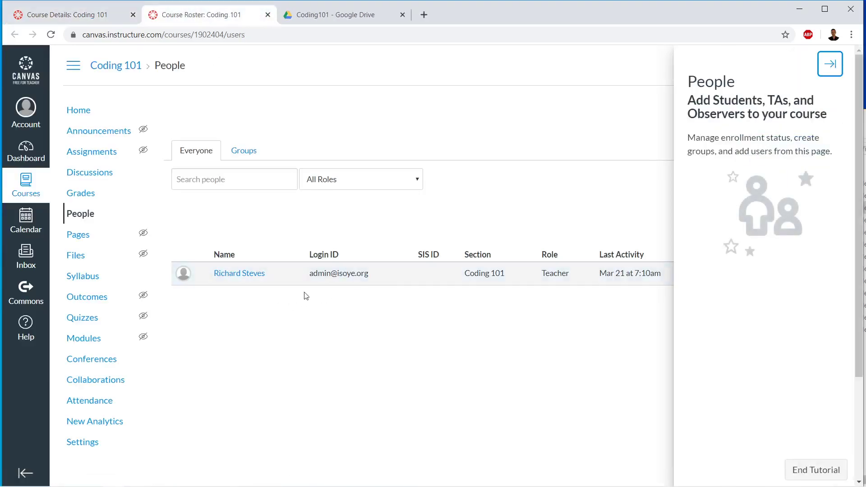
{"action": "left_click", "coordinate": [830, 64]}
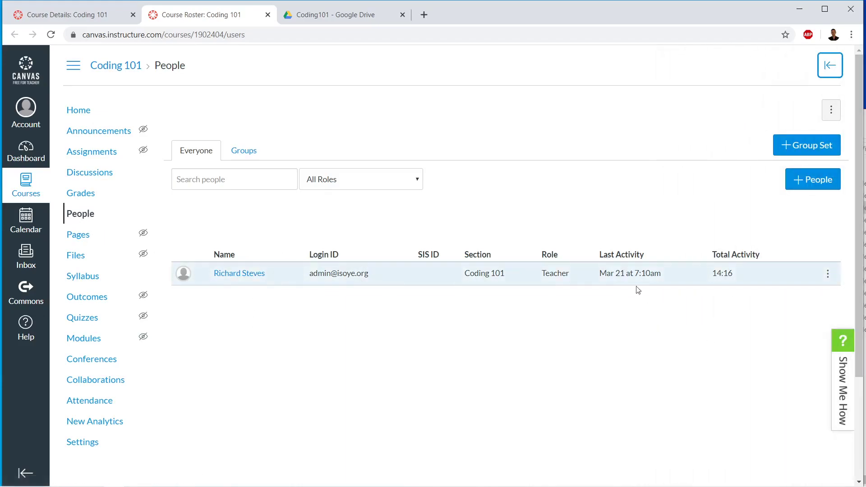
Edit the teacher's sections to add Period 1 and update
{"action": "left_click", "coordinate": [827, 276]}
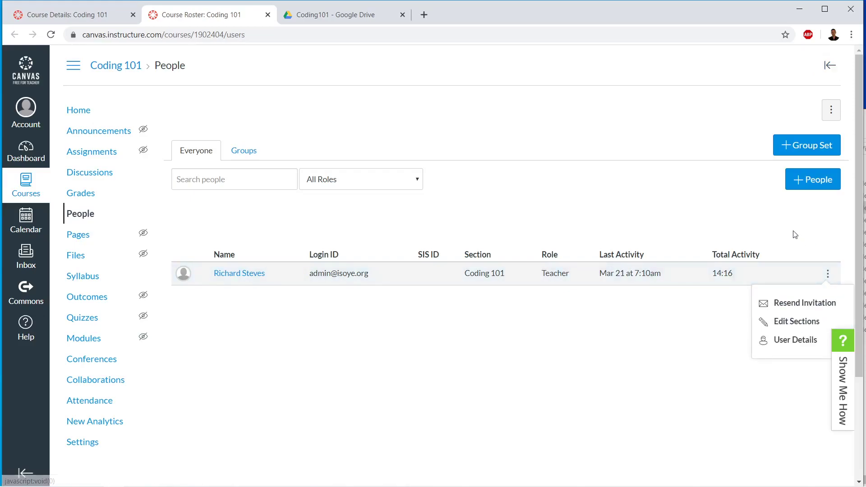
{"action": "left_click", "coordinate": [828, 276]}
{"action": "left_click", "coordinate": [828, 276]}
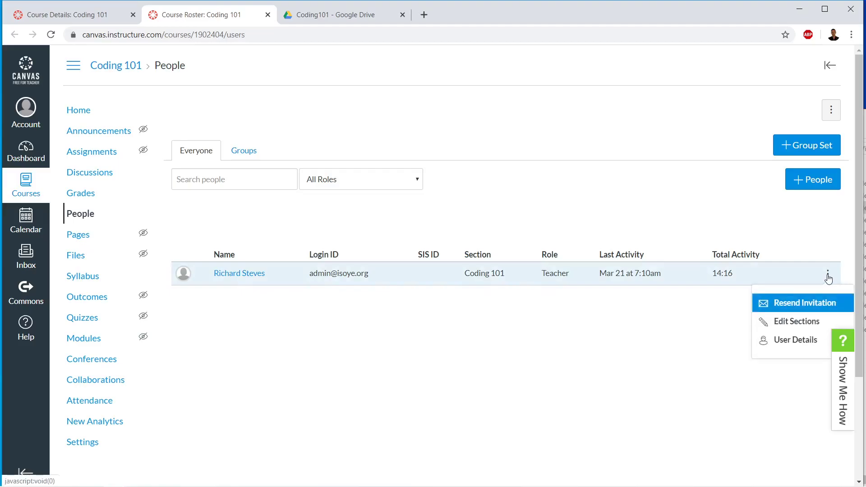
{"action": "left_click", "coordinate": [800, 320]}
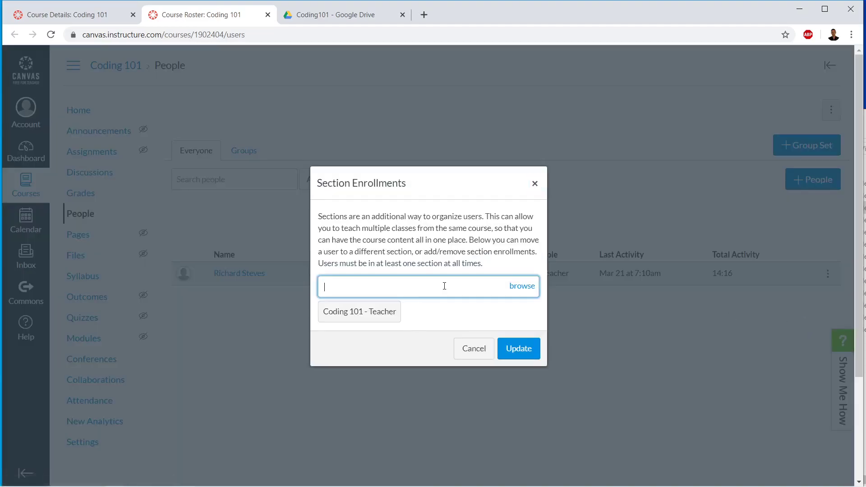
{"action": "type", "text": "iod"}
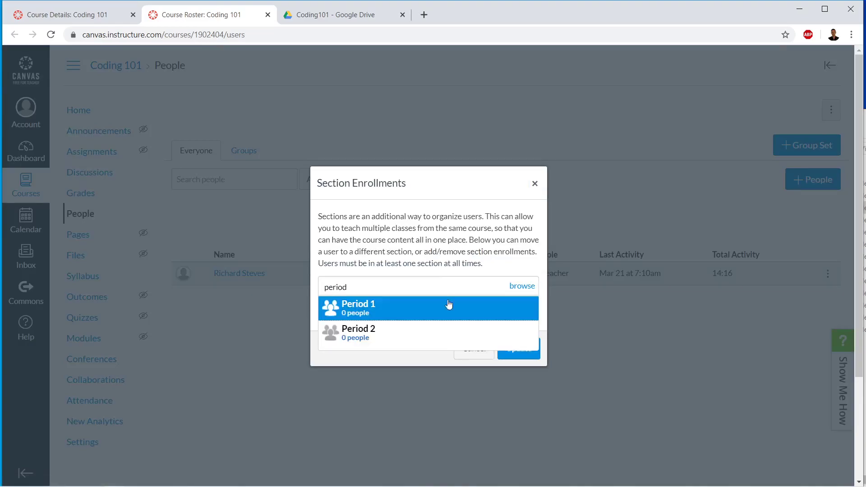
{"action": "left_click", "coordinate": [439, 310]}
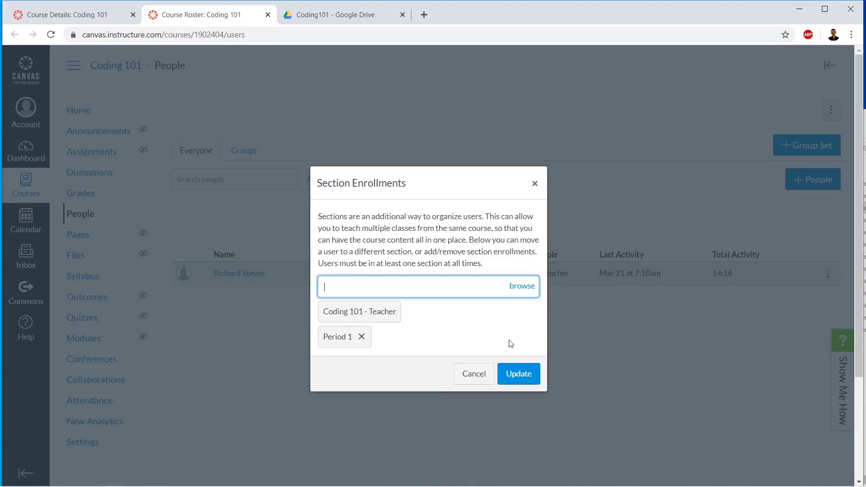
{"action": "left_click", "coordinate": [523, 376]}
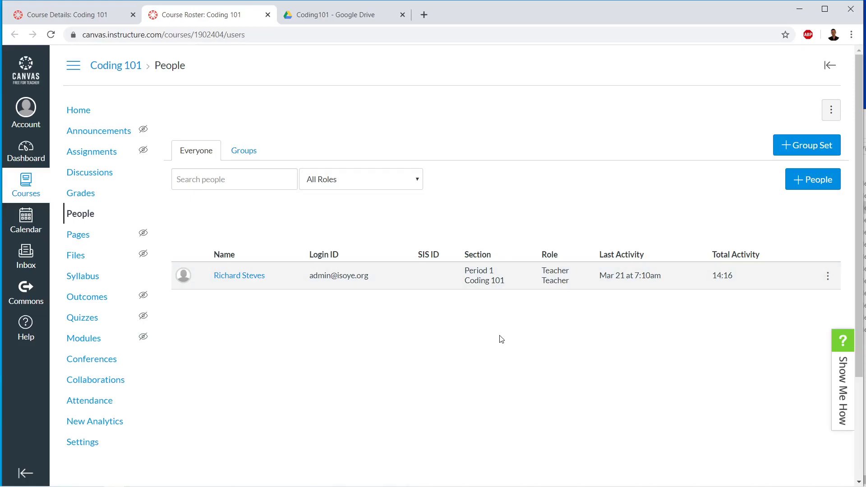
Return to course Settings and bring up the Navigation item list
{"action": "left_click", "coordinate": [83, 14]}
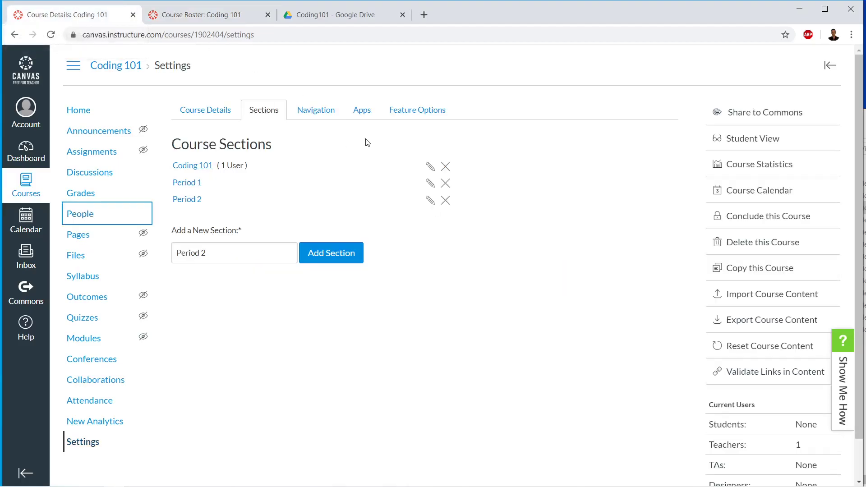
{"action": "left_click", "coordinate": [320, 114]}
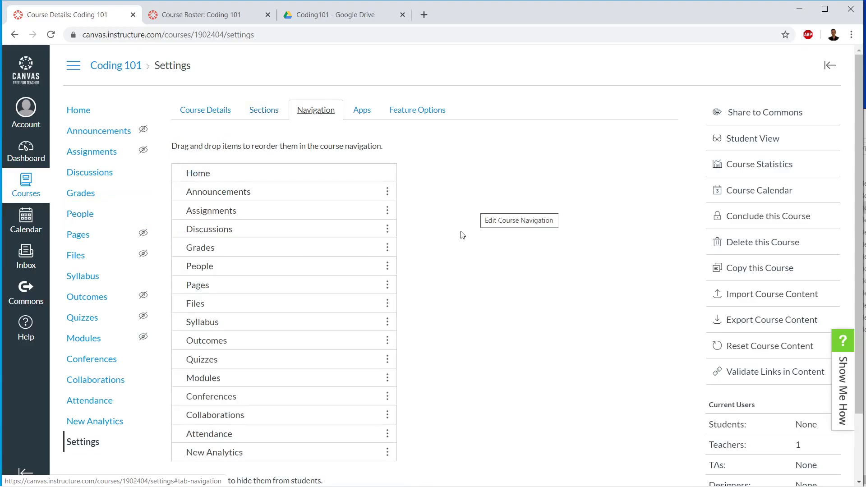
{"action": "scroll", "coordinate": [460, 239], "scroll_direction": "down", "scroll_amount": 1}
{"action": "scroll", "coordinate": [197, 207], "scroll_direction": "up", "scroll_amount": 1}
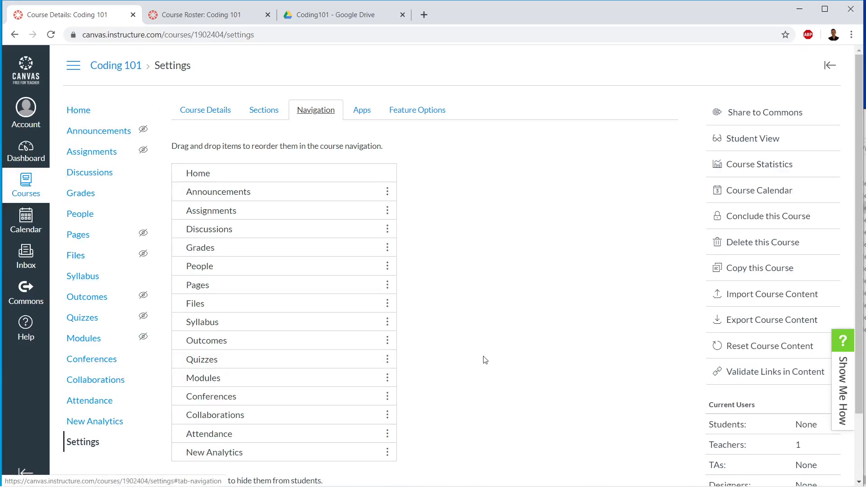
{"action": "scroll", "coordinate": [485, 360], "scroll_direction": "down", "scroll_amount": 1}
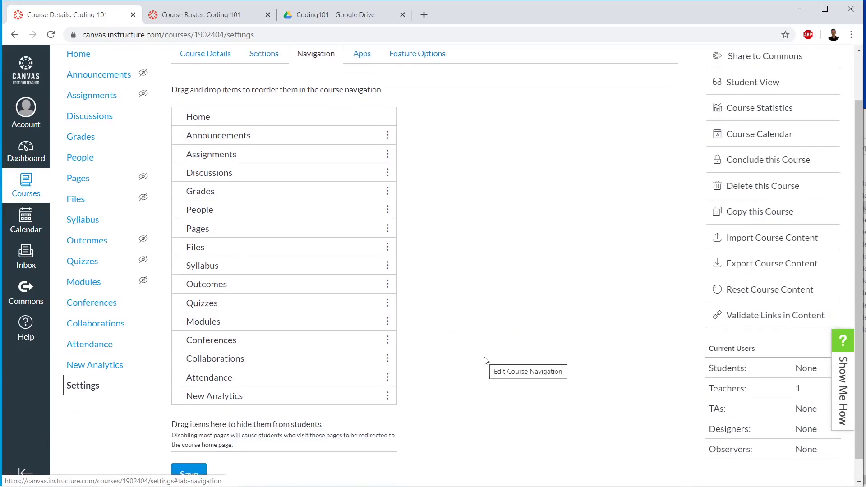
{"action": "scroll", "coordinate": [485, 360], "scroll_direction": "down", "scroll_amount": 1}
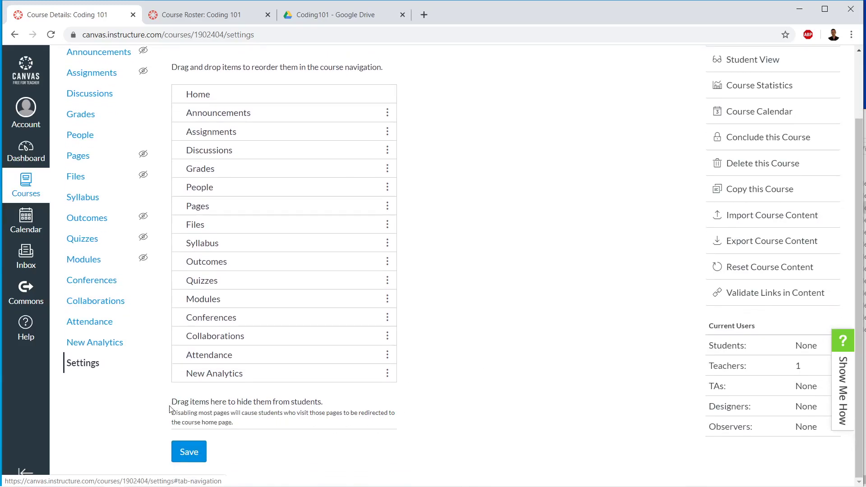
{"action": "scroll", "coordinate": [291, 389], "scroll_direction": "up", "scroll_amount": 1}
{"action": "scroll", "coordinate": [323, 390], "scroll_direction": "up", "scroll_amount": 1}
{"action": "scroll", "coordinate": [348, 379], "scroll_direction": "down", "scroll_amount": 1}
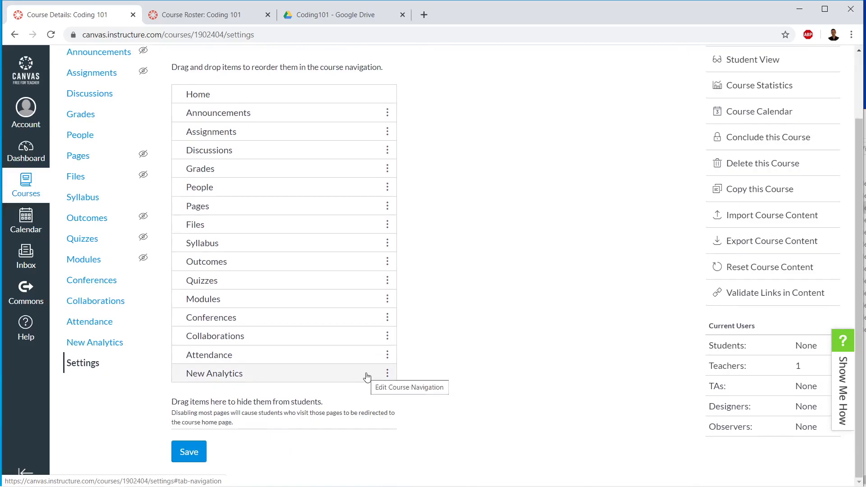
Hide Attendance, Collaborations, Conferences, Quizzes and Outcomes; move Modules and Syllabus below Home
{"action": "left_click_drag", "start_coordinate": [364, 377], "coordinate": [350, 436]}
{"action": "left_click_drag", "start_coordinate": [367, 373], "coordinate": [367, 441]}
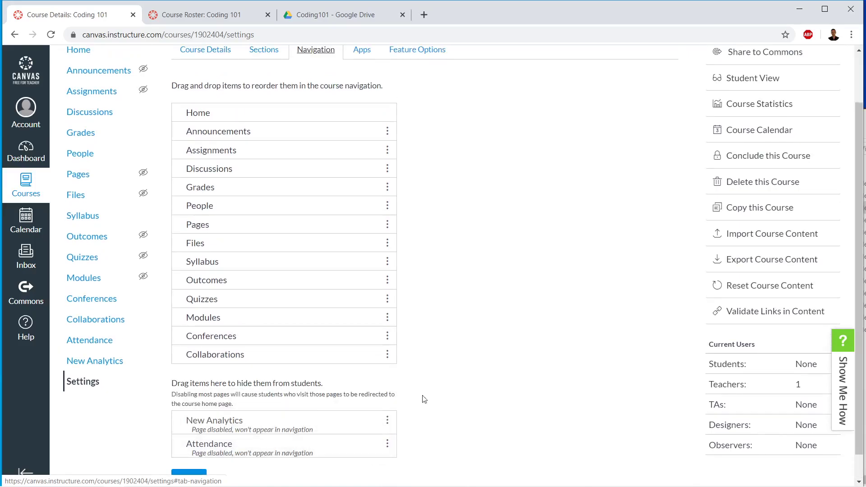
{"action": "left_click_drag", "start_coordinate": [390, 359], "coordinate": [388, 455]}
{"action": "left_click_drag", "start_coordinate": [391, 339], "coordinate": [388, 454]}
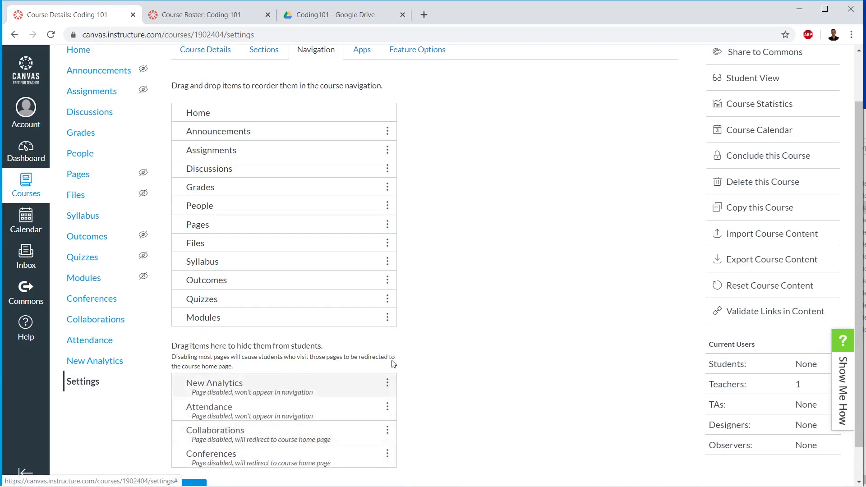
{"action": "left_click", "coordinate": [388, 300]}
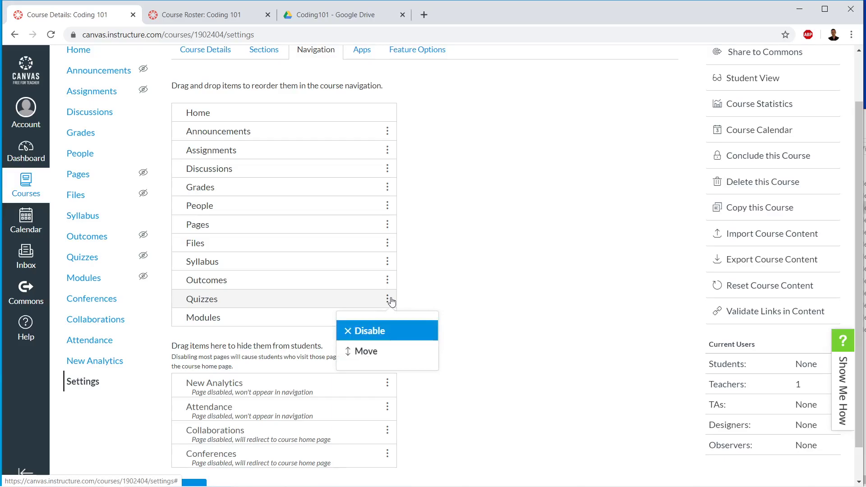
{"action": "left_click_drag", "start_coordinate": [392, 302], "coordinate": [388, 467]}
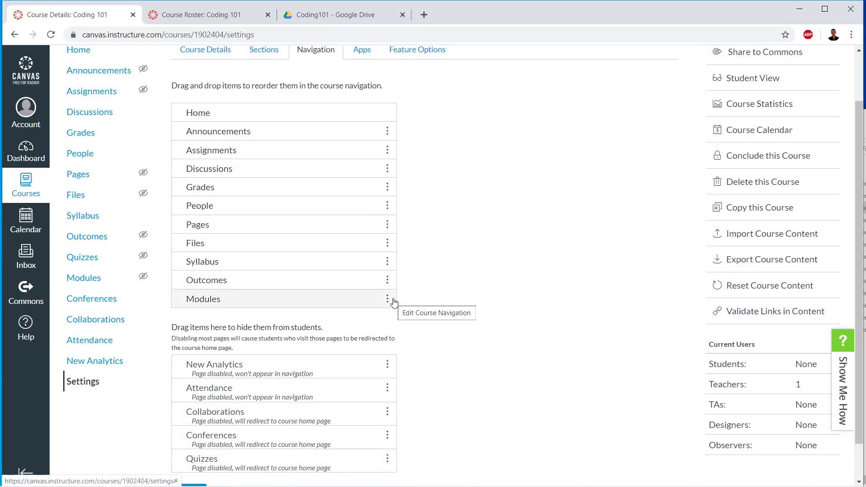
{"action": "left_click_drag", "start_coordinate": [391, 300], "coordinate": [404, 132]}
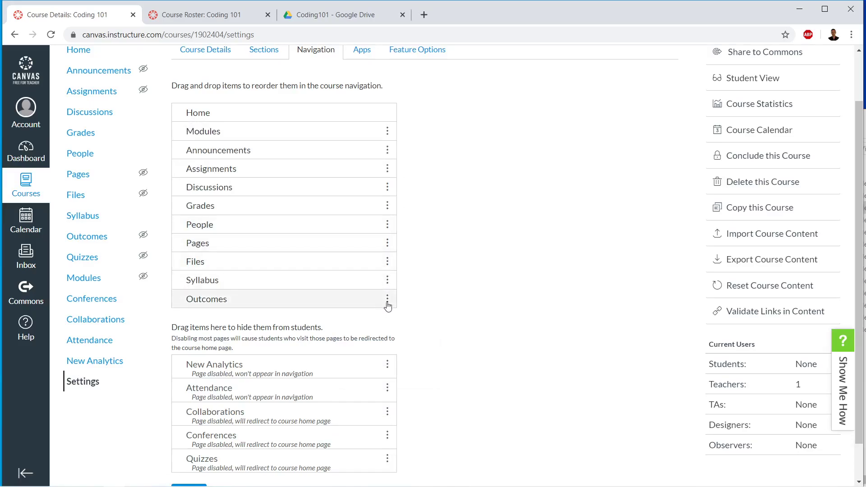
{"action": "left_click_drag", "start_coordinate": [387, 302], "coordinate": [378, 474]}
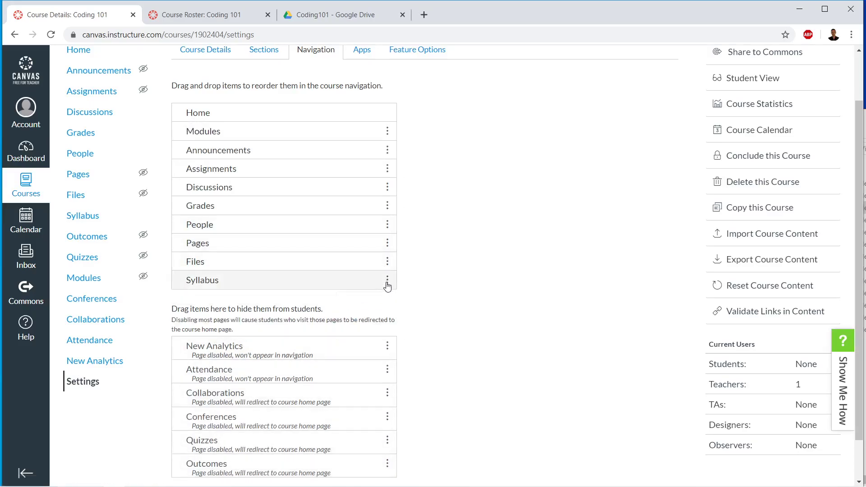
{"action": "left_click_drag", "start_coordinate": [387, 280], "coordinate": [402, 135]}
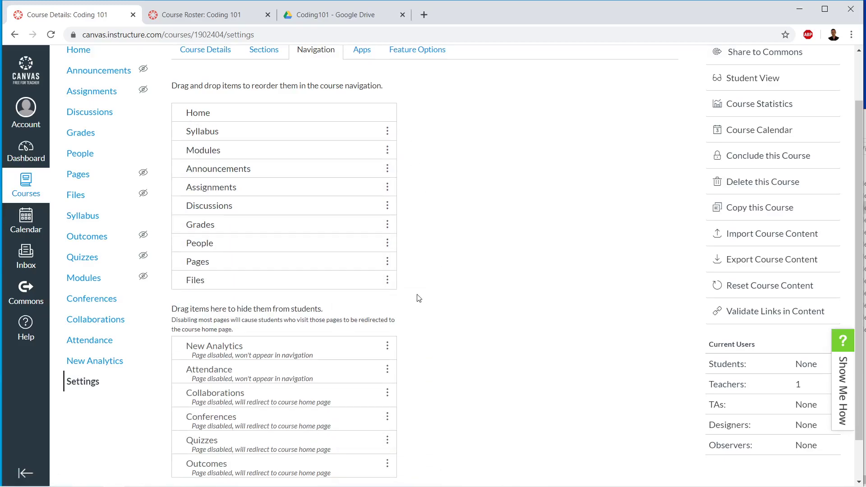
Hide Pages, People, Grades, Discussions, Assignments and Announcements from the navigation
{"action": "scroll", "coordinate": [419, 297], "scroll_direction": "down", "scroll_amount": 1}
{"action": "left_click_drag", "start_coordinate": [388, 231], "coordinate": [393, 435]}
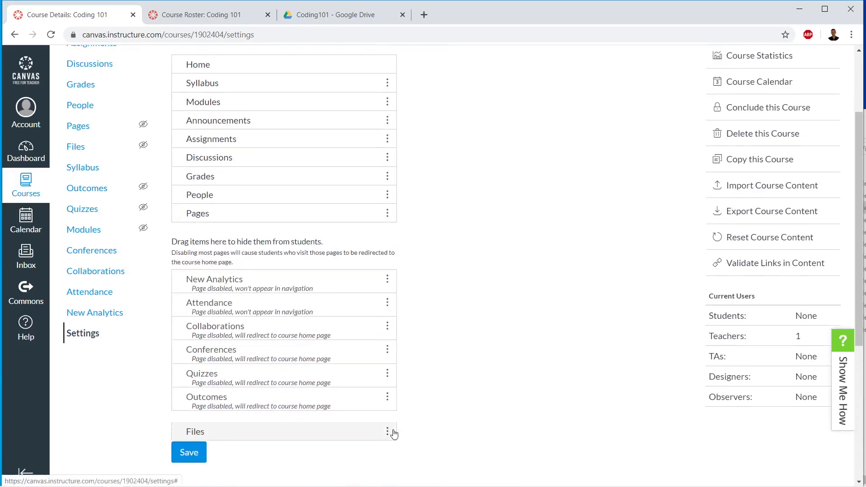
{"action": "left_click_drag", "start_coordinate": [386, 212], "coordinate": [379, 423]}
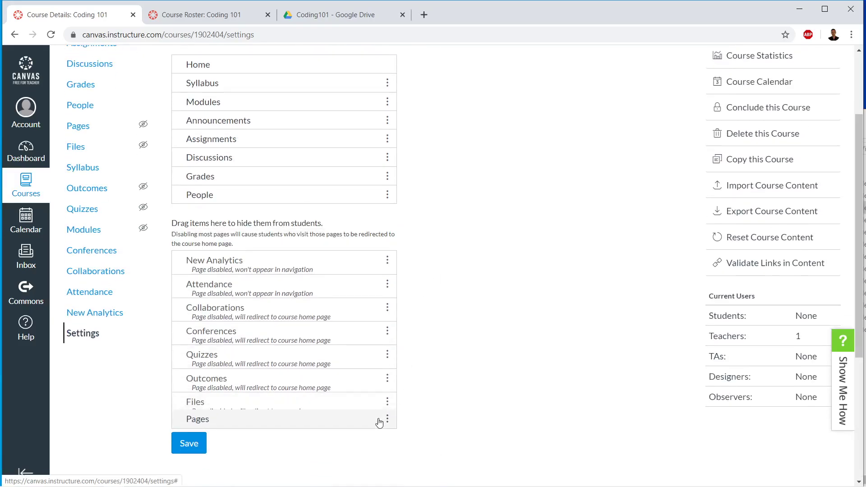
{"action": "left_click_drag", "start_coordinate": [386, 195], "coordinate": [373, 440]}
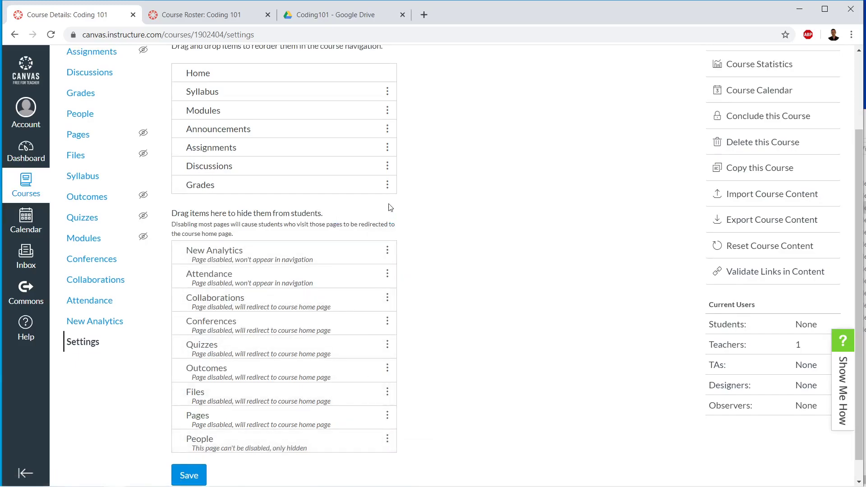
{"action": "left_click_drag", "start_coordinate": [387, 185], "coordinate": [382, 374]}
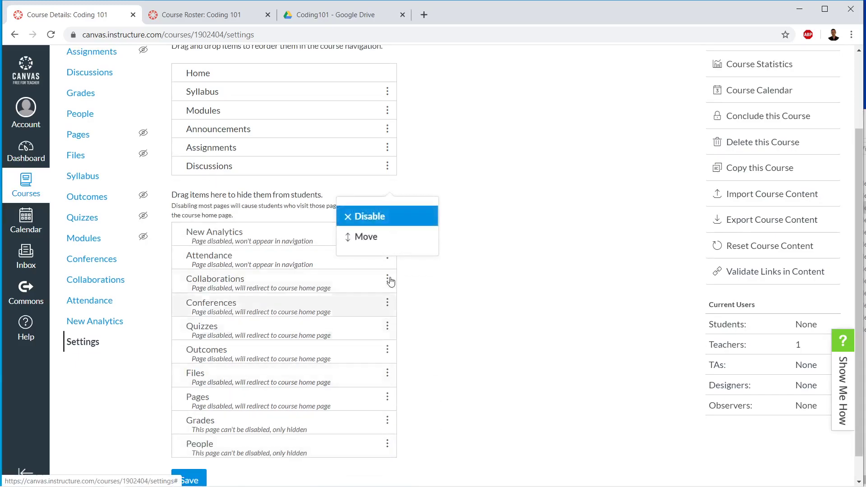
{"action": "left_click_drag", "start_coordinate": [388, 166], "coordinate": [386, 458]}
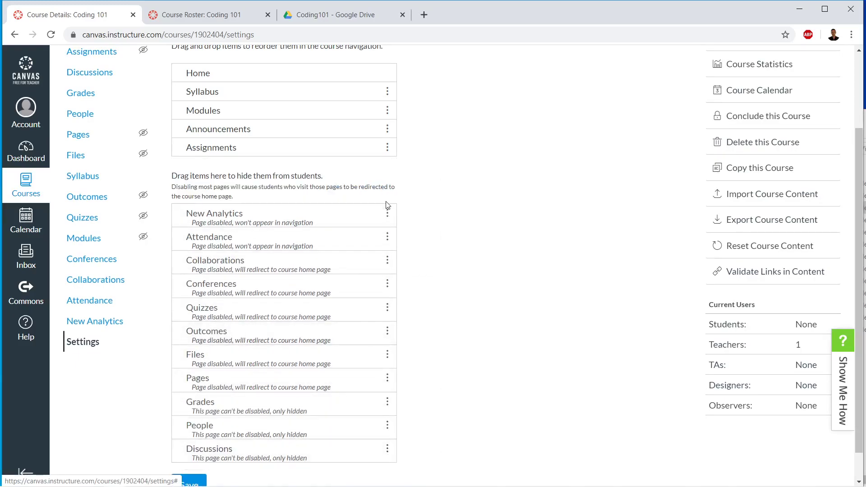
{"action": "left_click_drag", "start_coordinate": [387, 148], "coordinate": [388, 436]}
{"action": "left_click_drag", "start_coordinate": [386, 130], "coordinate": [389, 468]}
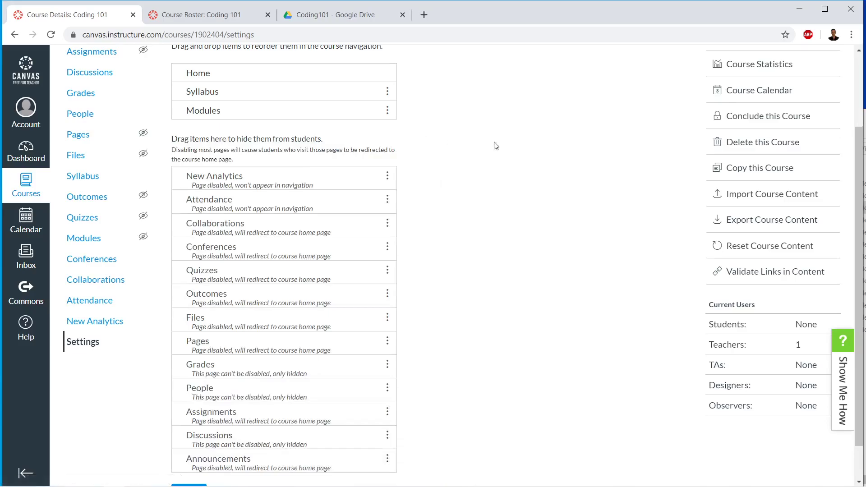
Disable Syllabus from its options menu, leaving only Home and Modules visible
{"action": "scroll", "coordinate": [496, 146], "scroll_direction": "up", "scroll_amount": 3}
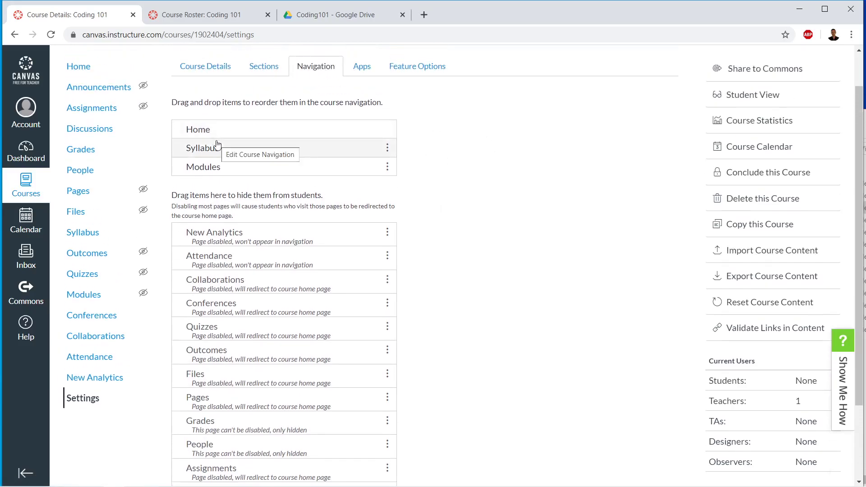
{"action": "left_click", "coordinate": [387, 148]}
{"action": "left_click", "coordinate": [364, 298]}
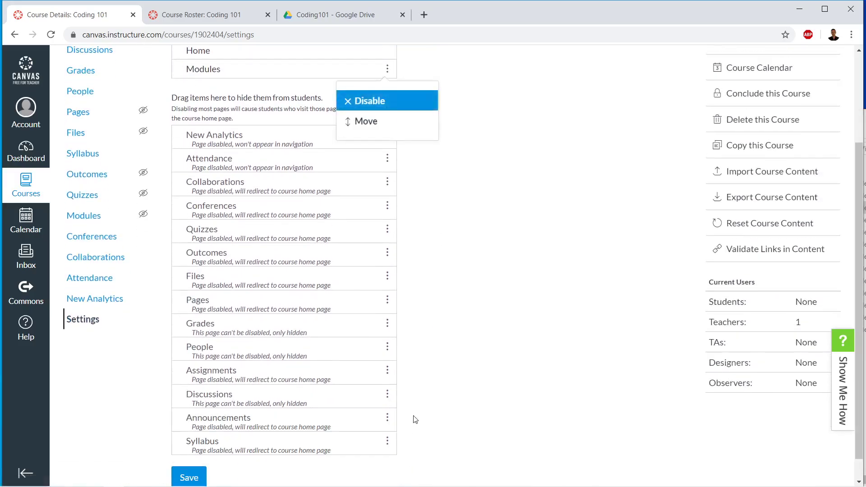
{"action": "scroll", "coordinate": [414, 422], "scroll_direction": "up", "scroll_amount": 1}
{"action": "scroll", "coordinate": [415, 420], "scroll_direction": "up", "scroll_amount": 2}
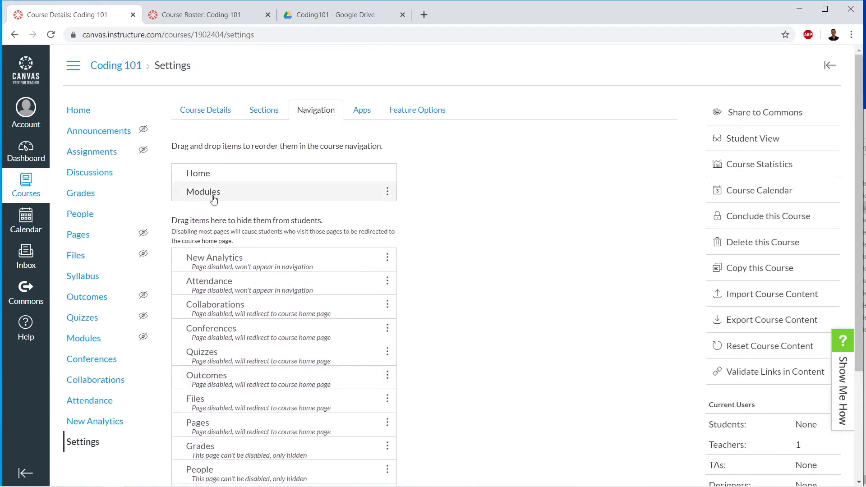
View the Apps tab, then scroll through Feature Options such as ePub Exporting and Mastery Paths
{"action": "left_click", "coordinate": [370, 112]}
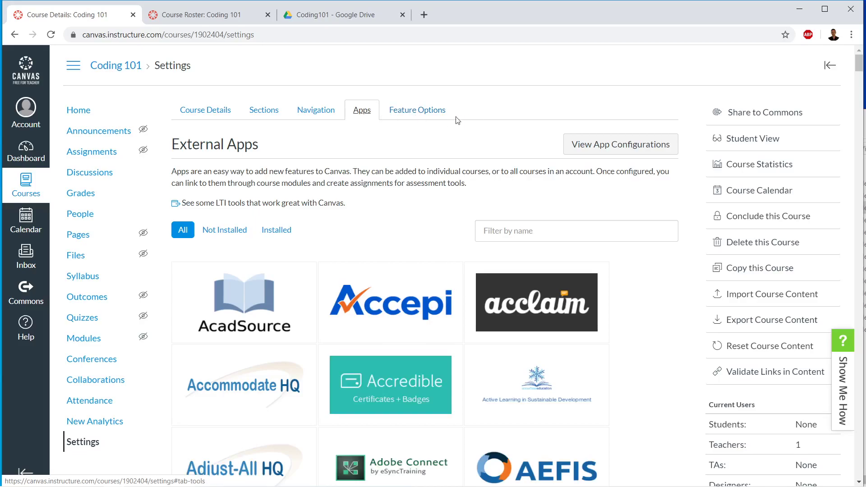
{"action": "left_click", "coordinate": [430, 104]}
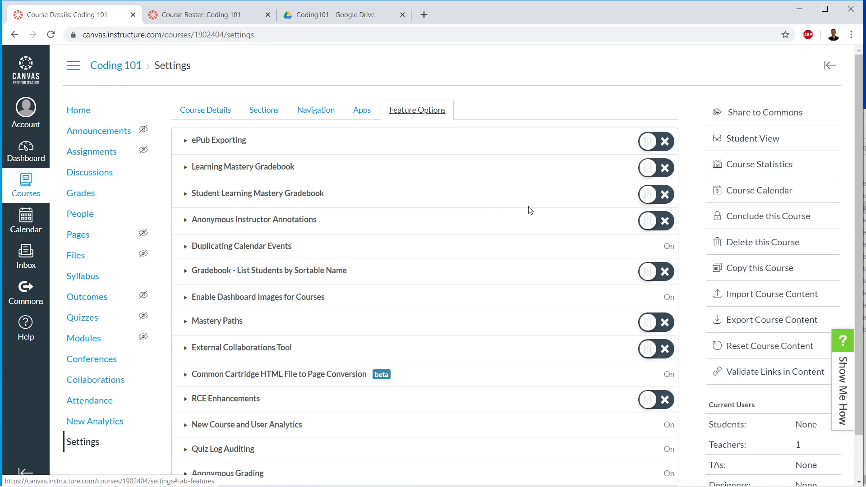
{"action": "scroll", "coordinate": [631, 307], "scroll_direction": "down", "scroll_amount": 1}
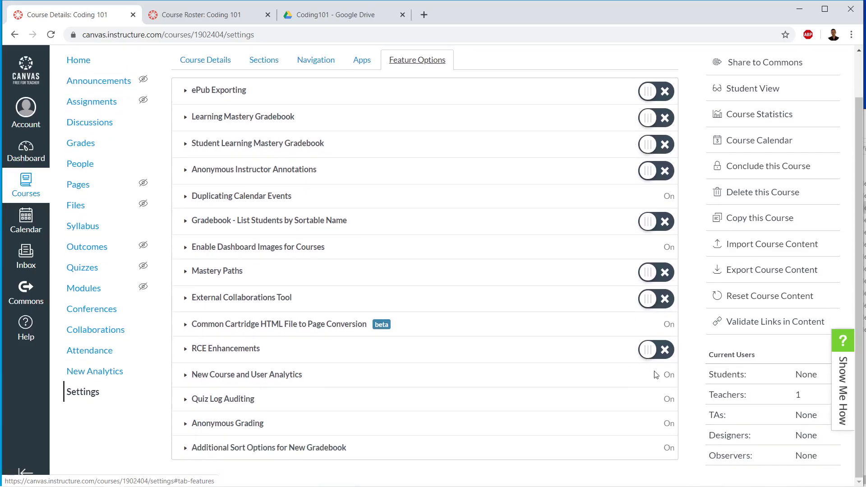
{"action": "scroll", "coordinate": [567, 315], "scroll_direction": "up", "scroll_amount": 1}
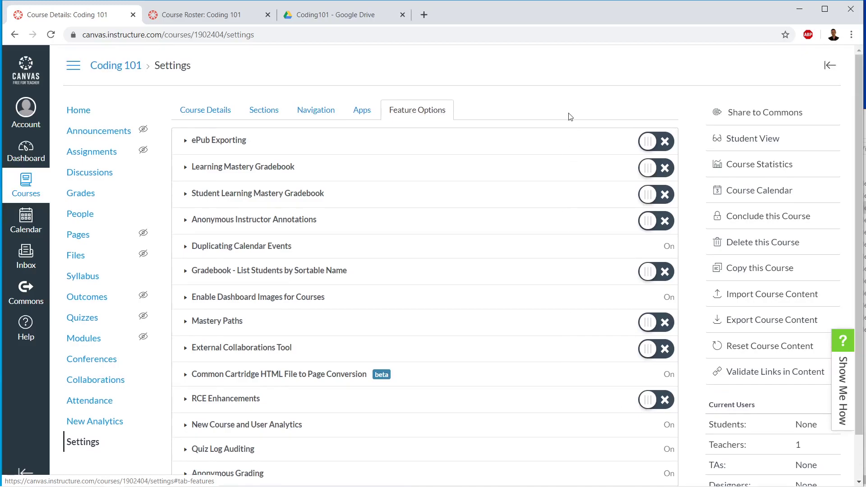
On Coding 101's Course Details, expand 'more options' and select the self-enrollment link and join code
{"action": "left_click", "coordinate": [216, 108]}
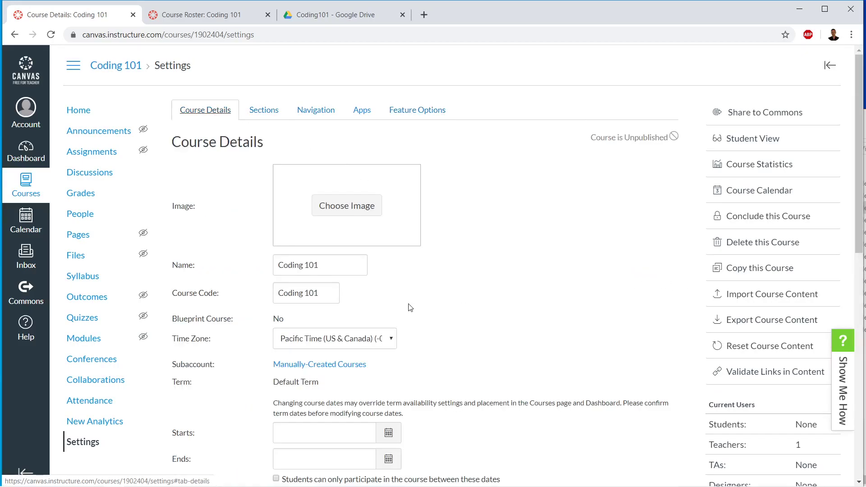
{"action": "scroll", "coordinate": [360, 205], "scroll_direction": "down", "scroll_amount": 9}
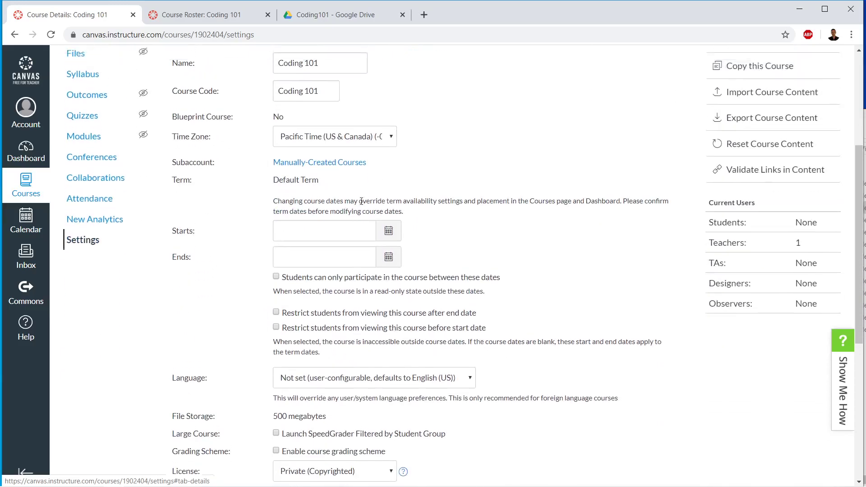
{"action": "scroll", "coordinate": [362, 201], "scroll_direction": "down", "scroll_amount": 1}
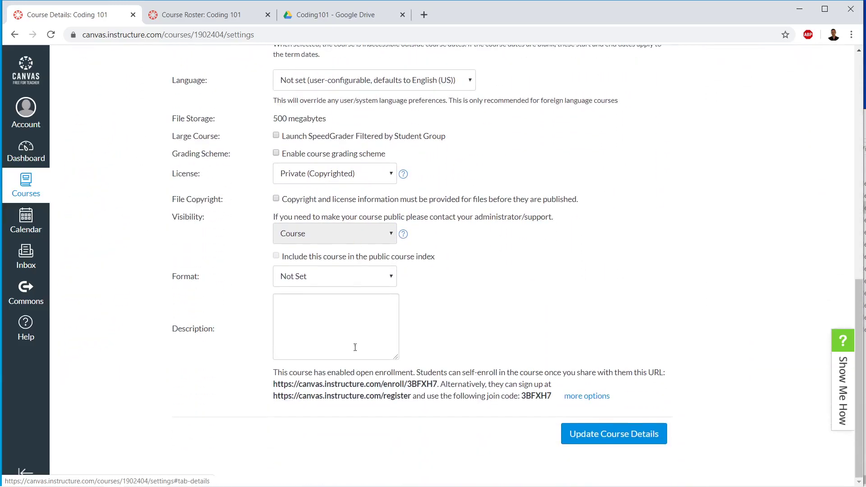
{"action": "left_click", "coordinate": [589, 397]}
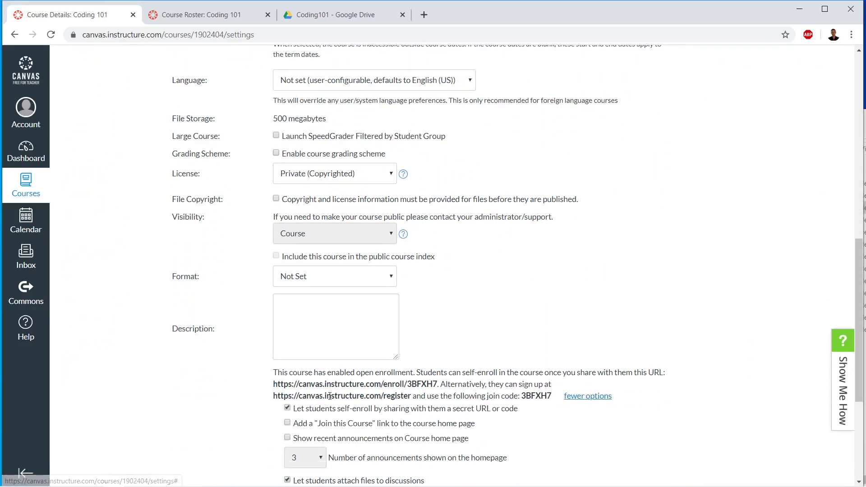
{"action": "scroll", "coordinate": [470, 423], "scroll_direction": "down", "scroll_amount": 4}
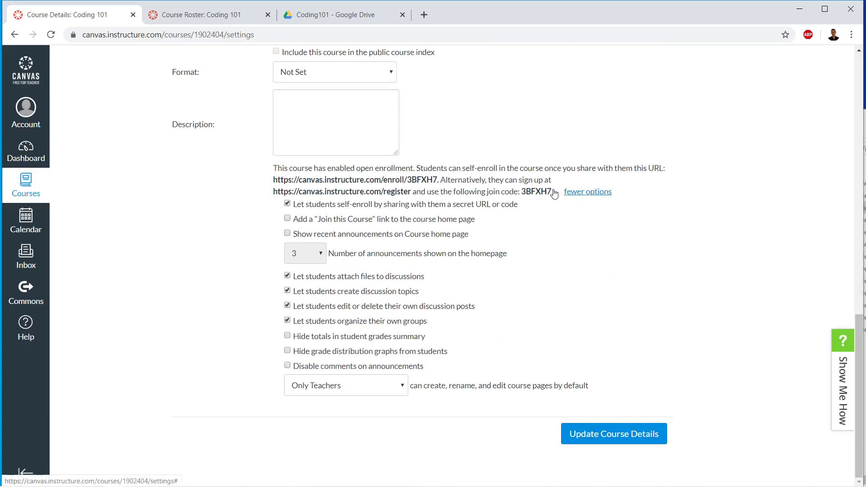
{"action": "left_click_drag", "start_coordinate": [552, 193], "coordinate": [274, 181]}
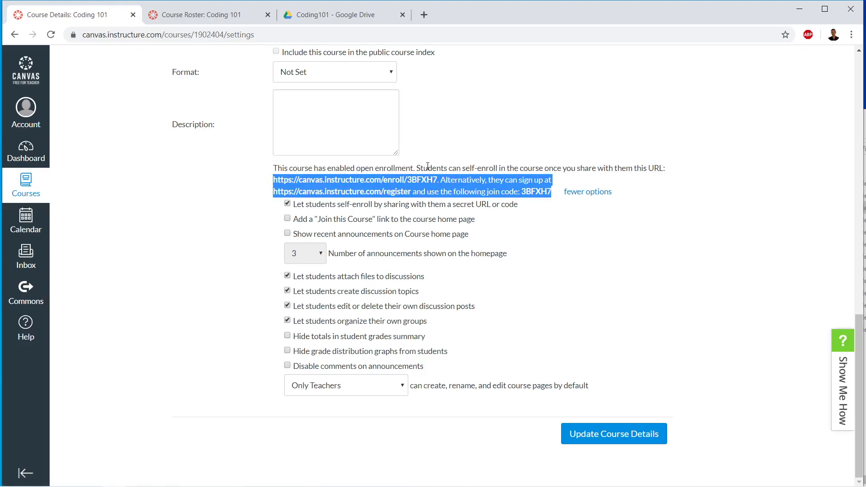
{"action": "scroll", "coordinate": [428, 165], "scroll_direction": "up", "scroll_amount": 10}
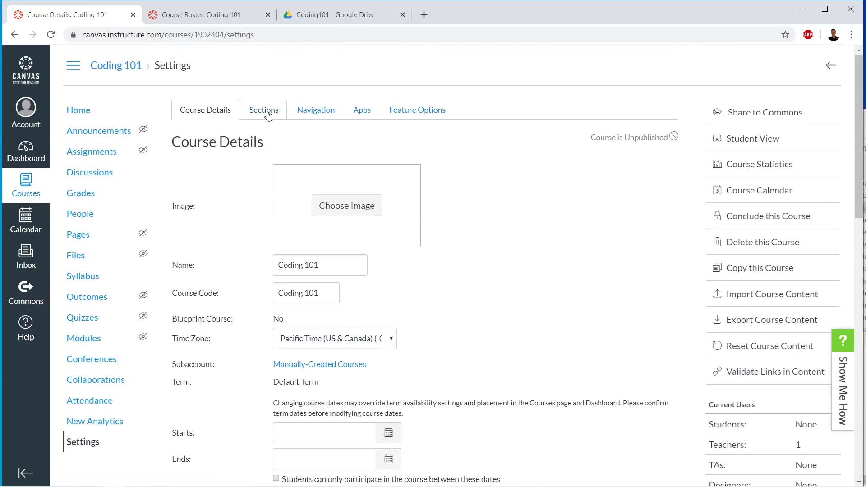
Check the course sections, then save the navigation leaving only Home and Modules visible to students
{"action": "left_click", "coordinate": [264, 111]}
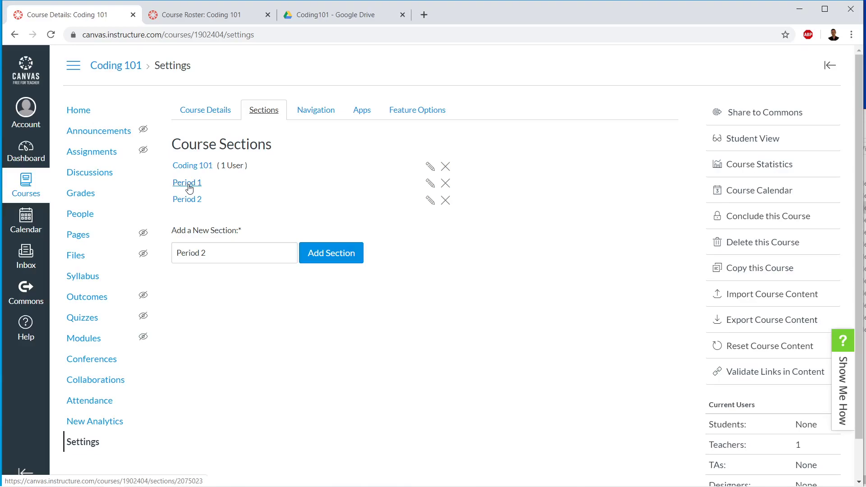
{"action": "left_click", "coordinate": [316, 111]}
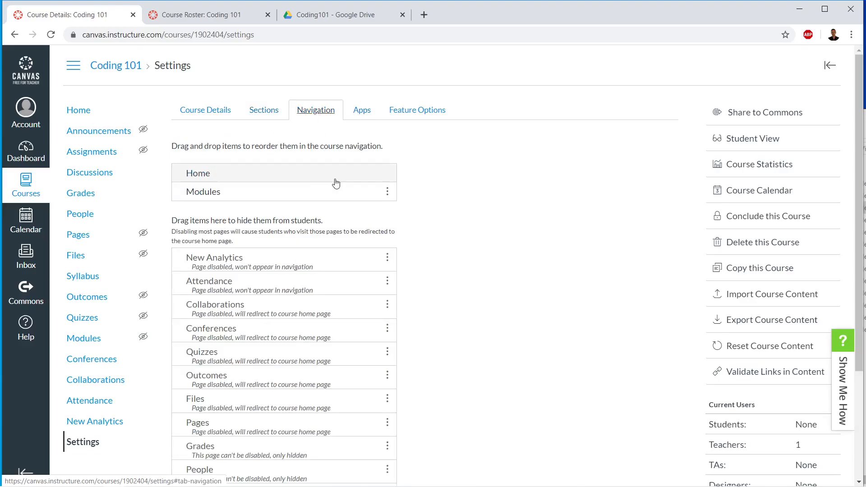
{"action": "scroll", "coordinate": [401, 174], "scroll_direction": "down", "scroll_amount": 3}
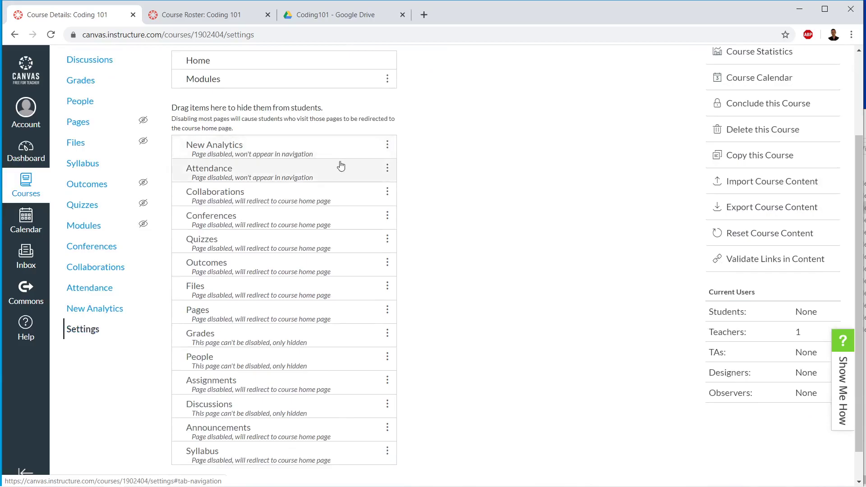
{"action": "scroll", "coordinate": [487, 268], "scroll_direction": "down", "scroll_amount": 1}
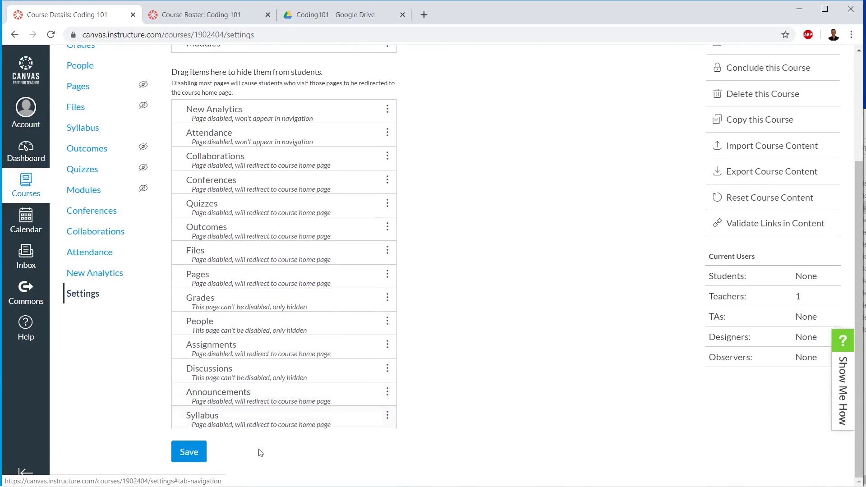
{"action": "scroll", "coordinate": [412, 406], "scroll_direction": "up", "scroll_amount": 4}
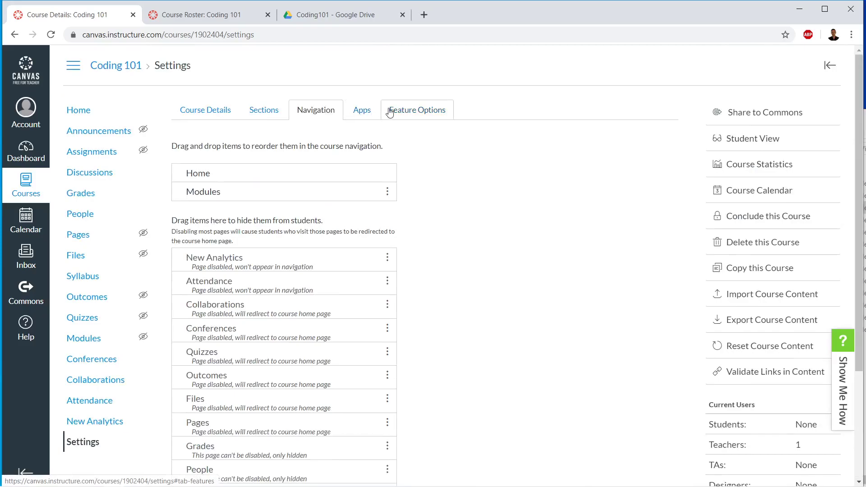
{"action": "scroll", "coordinate": [491, 240], "scroll_direction": "down", "scroll_amount": 1}
{"action": "scroll", "coordinate": [491, 240], "scroll_direction": "down", "scroll_amount": 4}
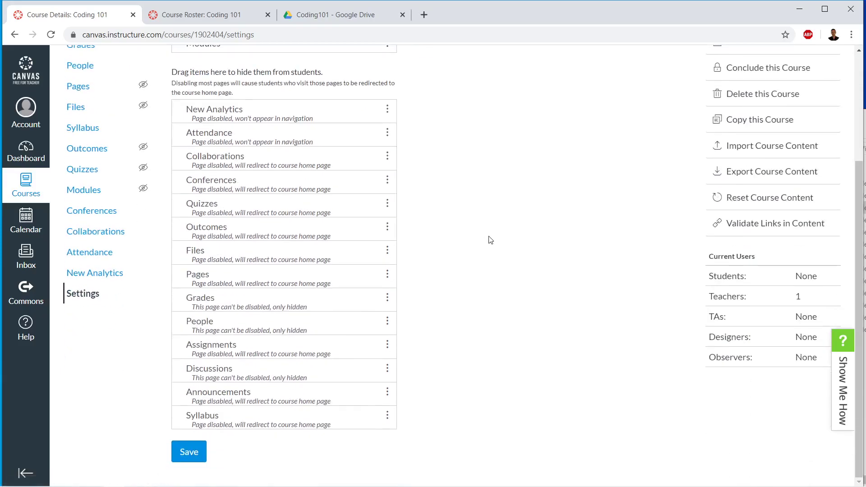
{"action": "left_click", "coordinate": [201, 456]}
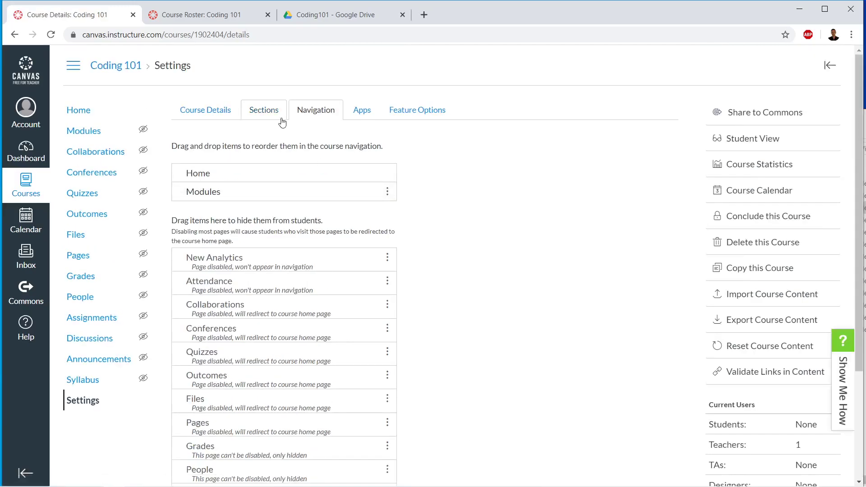
{"action": "left_click", "coordinate": [190, 106]}
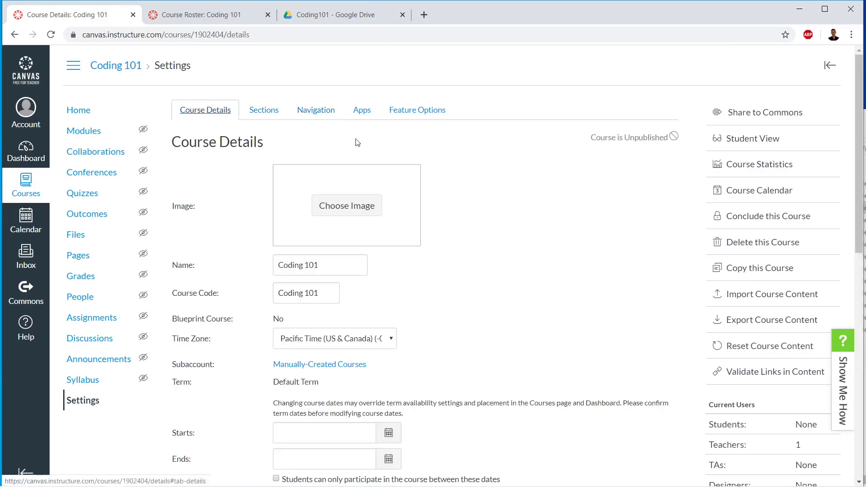